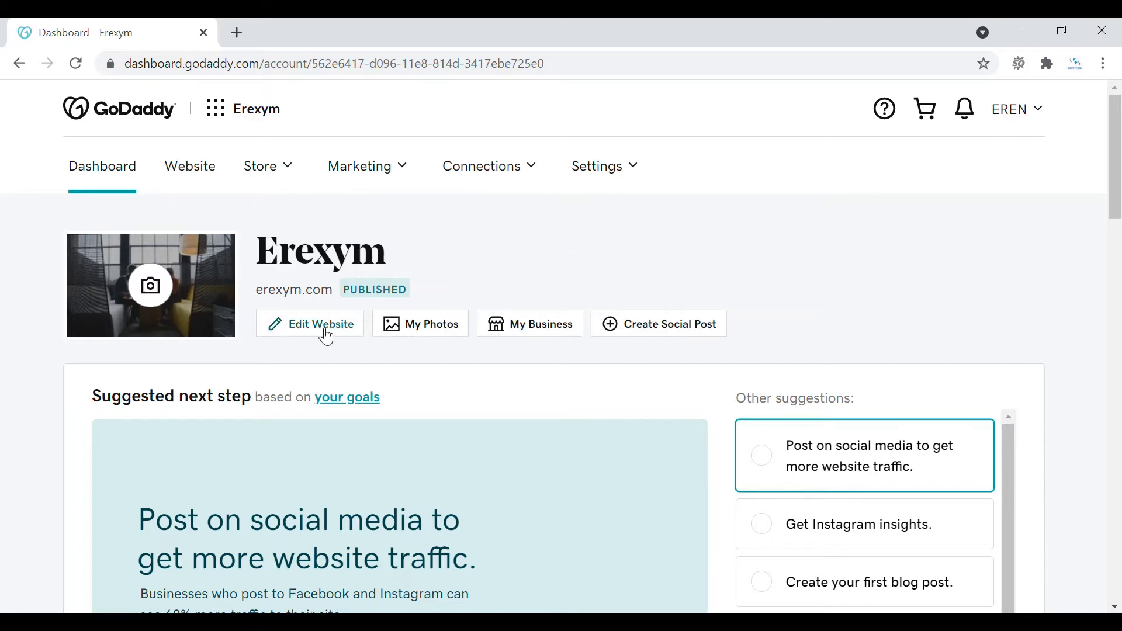
Step: Start a new social post from the Fashion template headlined "Pants that will get you excited for Summer"
{"action": "left_click", "coordinate": [677, 329]}
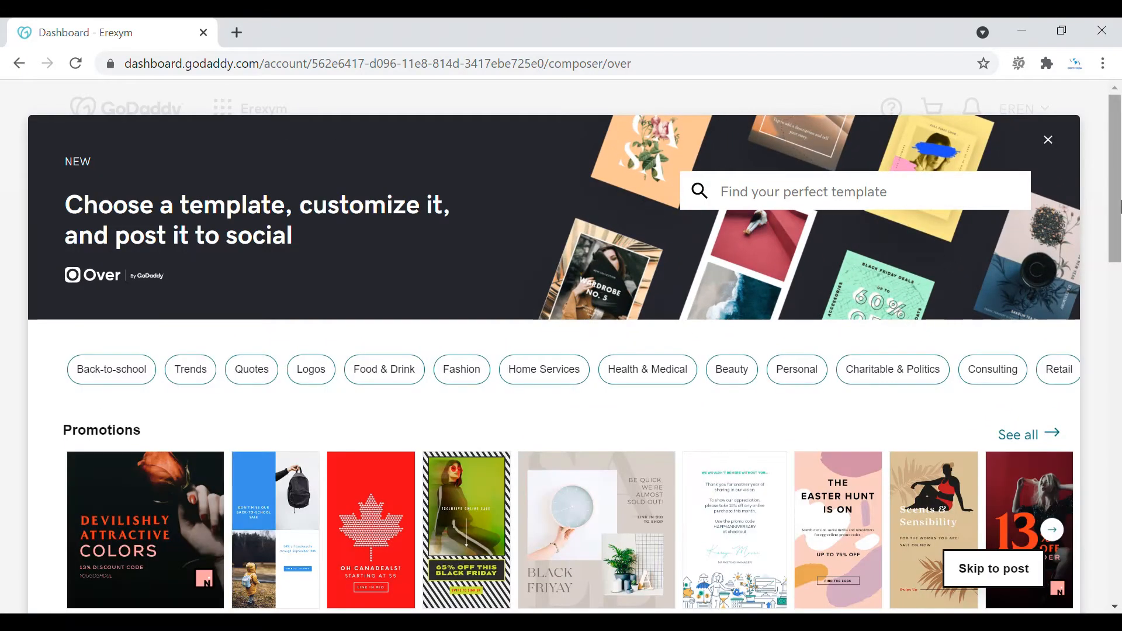
{"action": "left_click_drag", "start_coordinate": [1118, 217], "coordinate": [1086, 202]}
{"action": "left_click", "coordinate": [462, 351]}
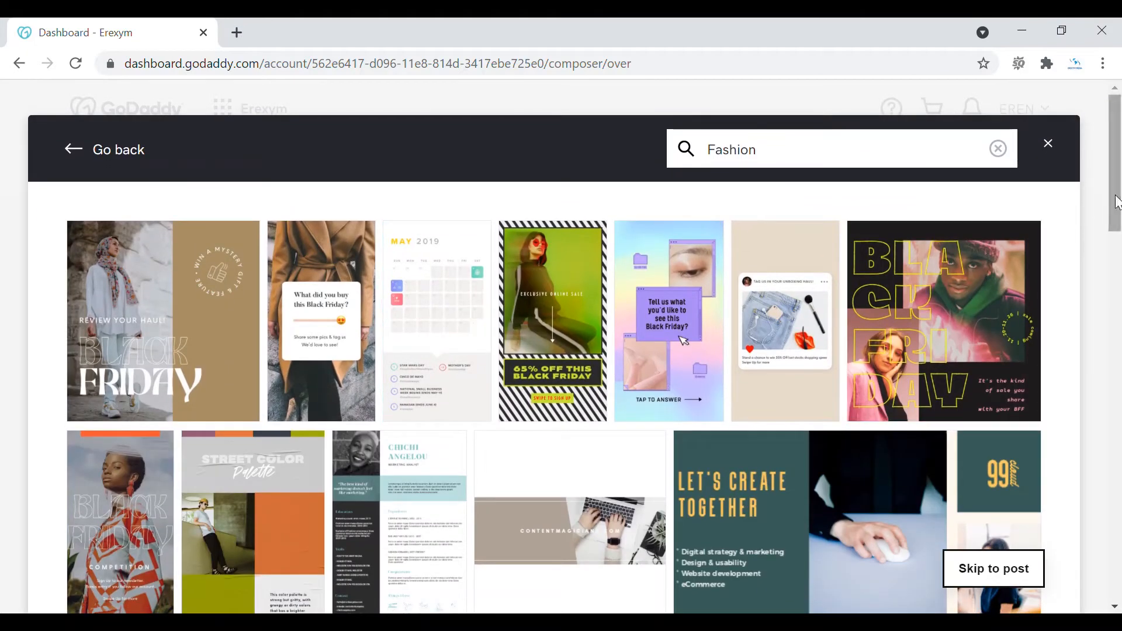
{"action": "left_click_drag", "start_coordinate": [1119, 200], "coordinate": [1106, 425]}
{"action": "scroll", "coordinate": [1110, 431], "scroll_direction": "up", "scroll_amount": 2}
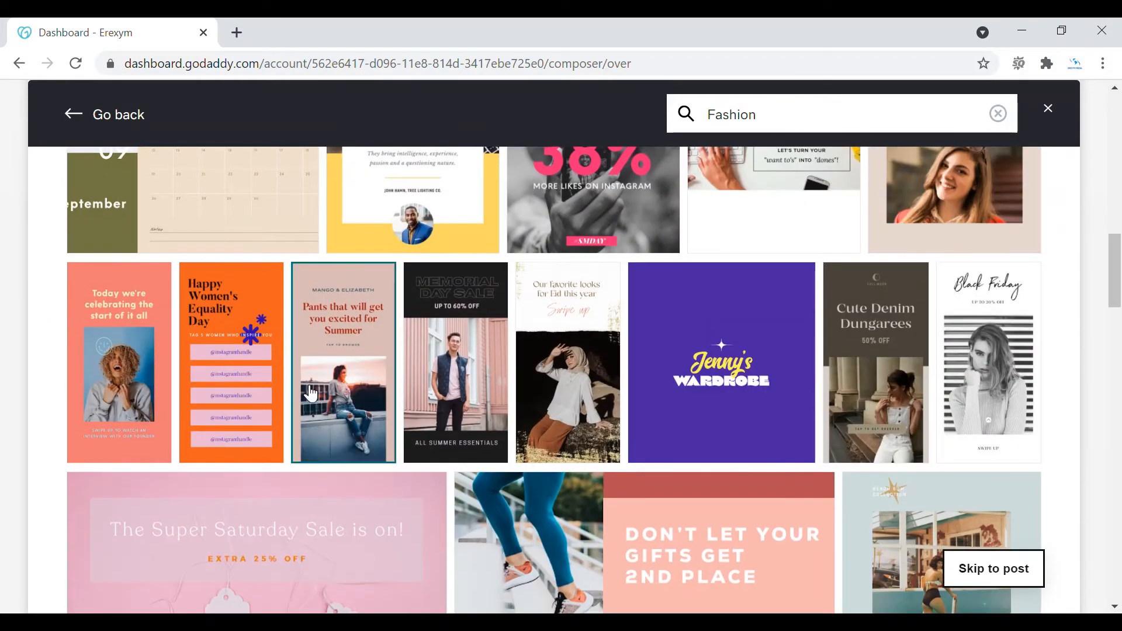
{"action": "left_click", "coordinate": [323, 337]}
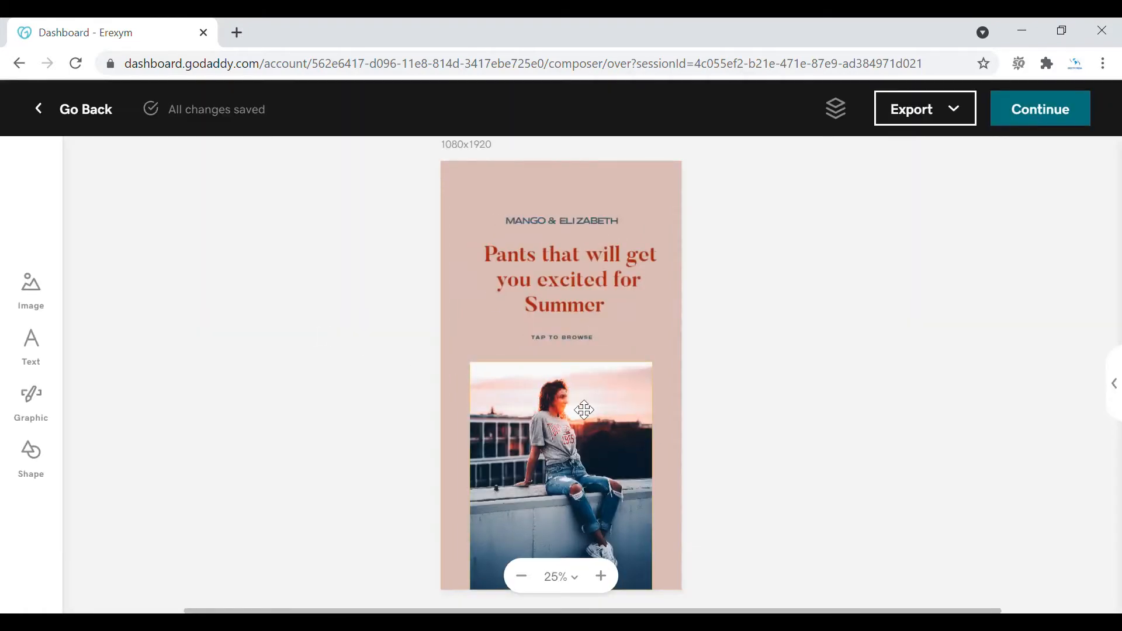
Step: Delete the template's photo and insert the Unsplash fashion photo of the woman in the yellow outfit
{"action": "left_click", "coordinate": [578, 453]}
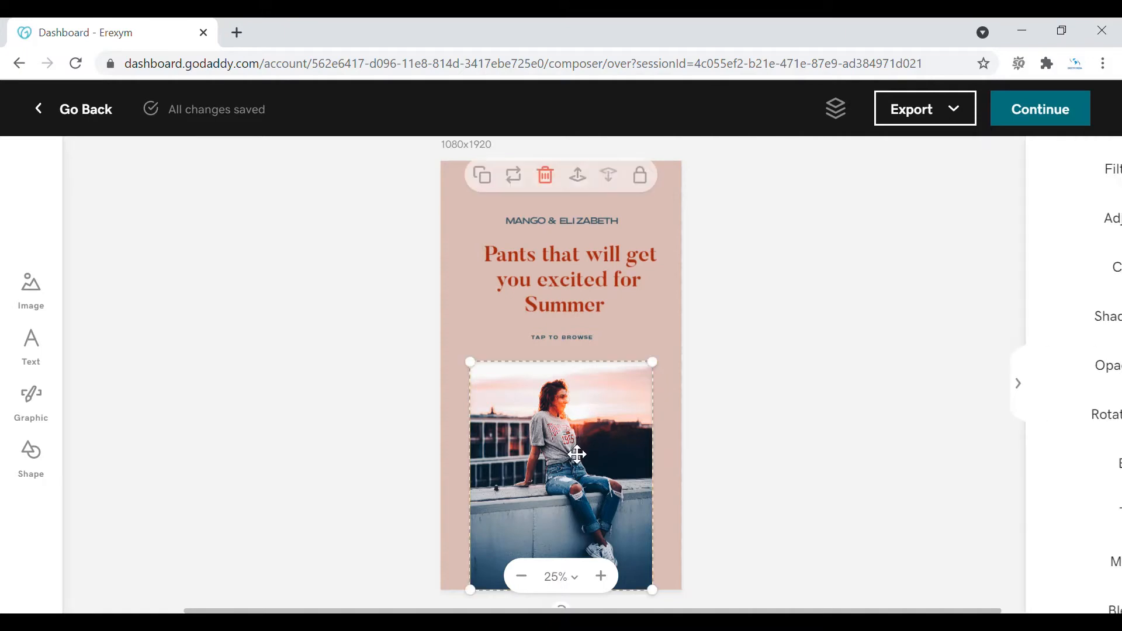
{"action": "key", "text": "Delete"}
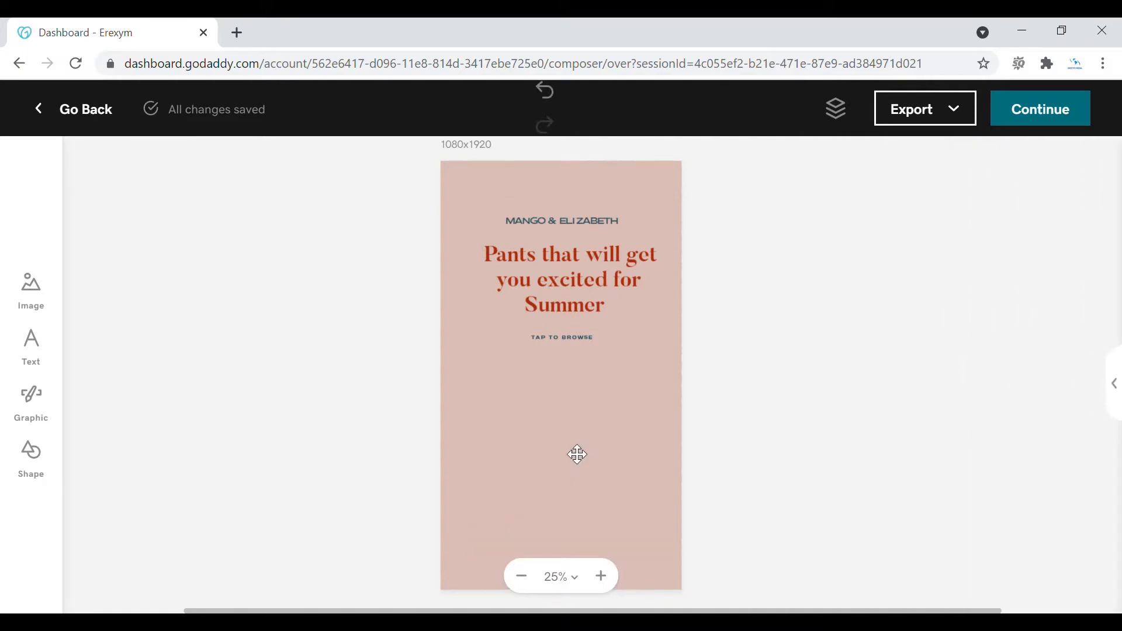
{"action": "left_click", "coordinate": [31, 305]}
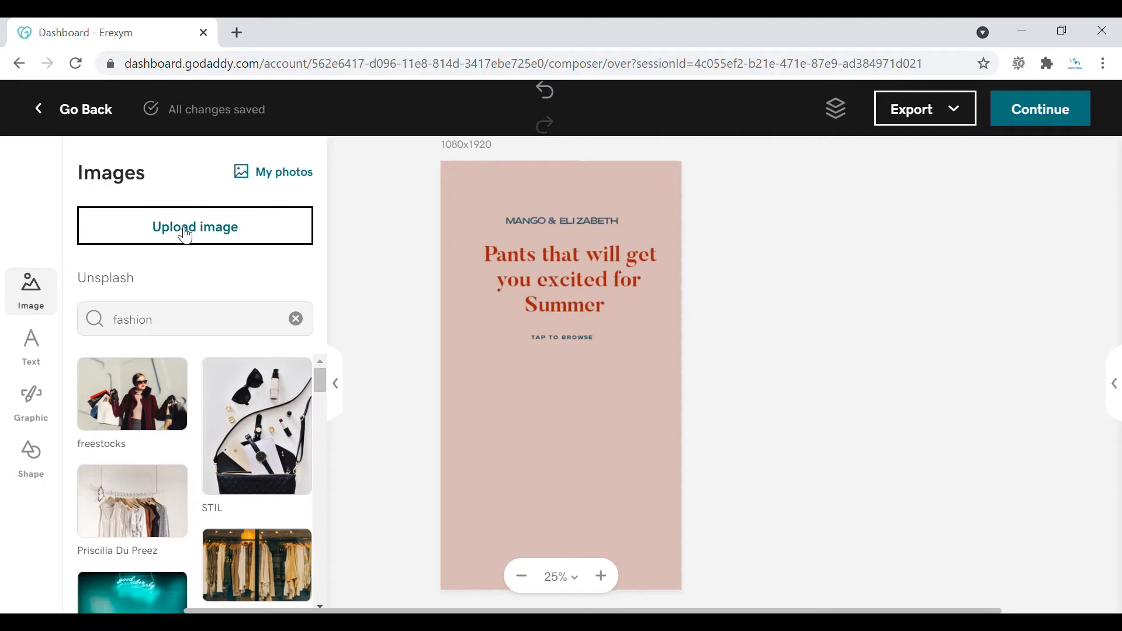
{"action": "left_click_drag", "start_coordinate": [320, 386], "coordinate": [320, 427]}
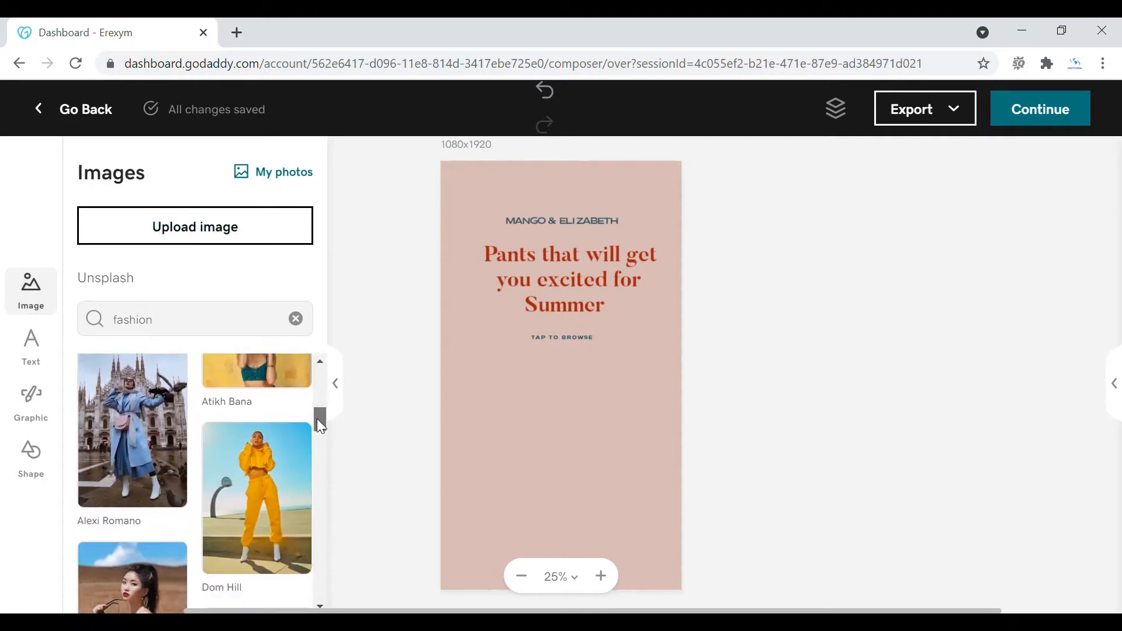
{"action": "left_click", "coordinate": [256, 492]}
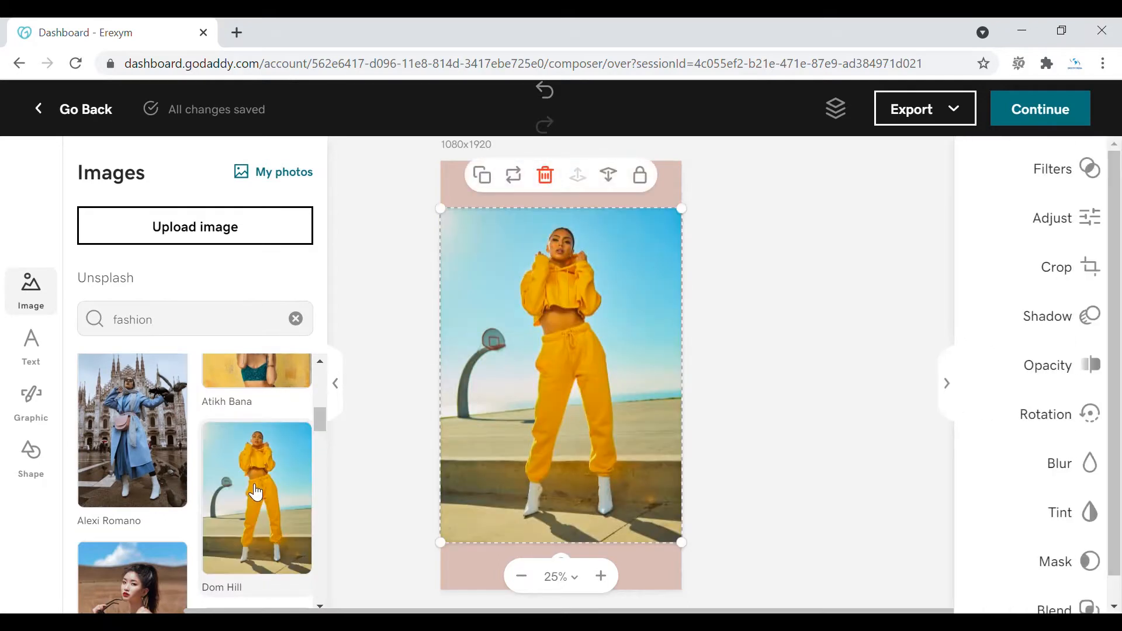
Step: Shrink the inserted photo and place it in the lower part of the design, just below "TAP TO BROWSE"
{"action": "left_click_drag", "start_coordinate": [443, 210], "coordinate": [481, 266]}
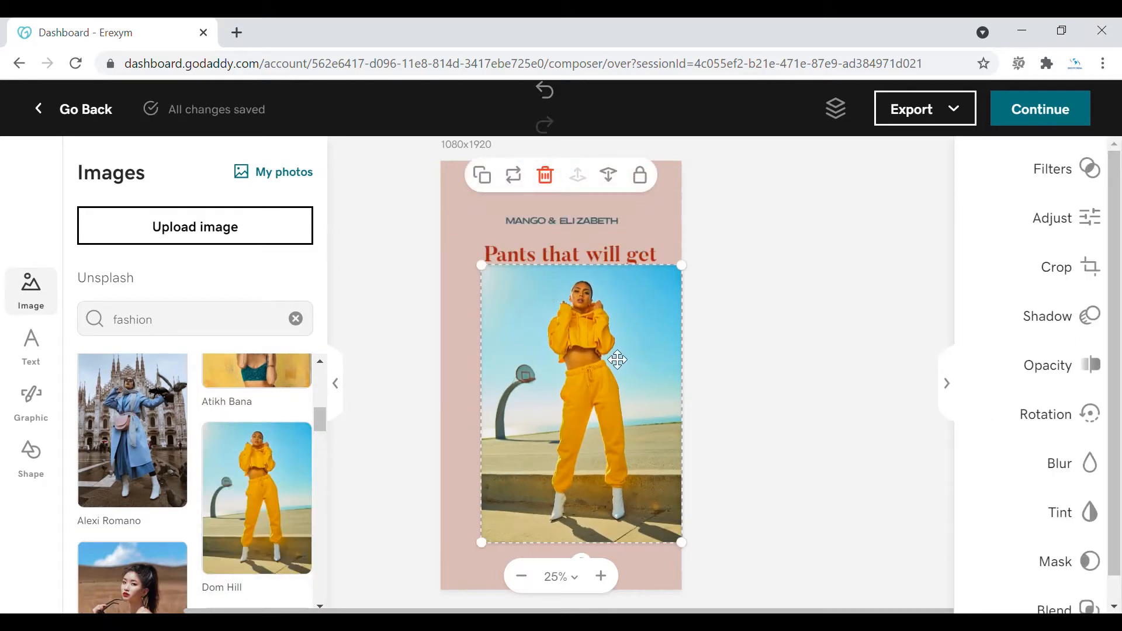
{"action": "left_click_drag", "start_coordinate": [617, 358], "coordinate": [600, 409]}
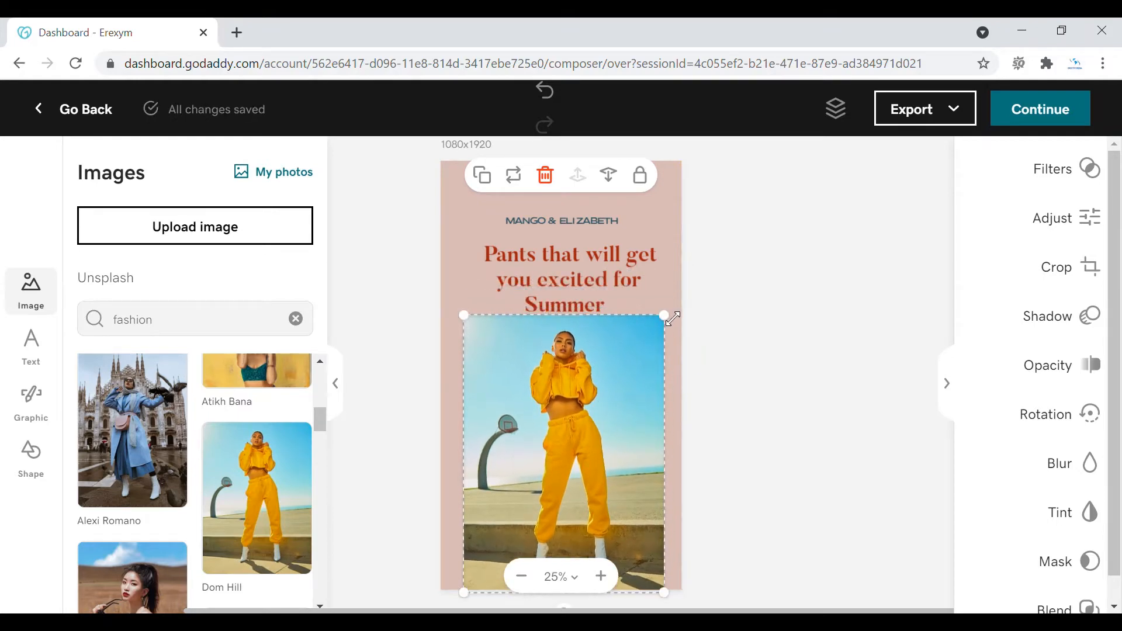
{"action": "left_click_drag", "start_coordinate": [665, 316], "coordinate": [658, 383]}
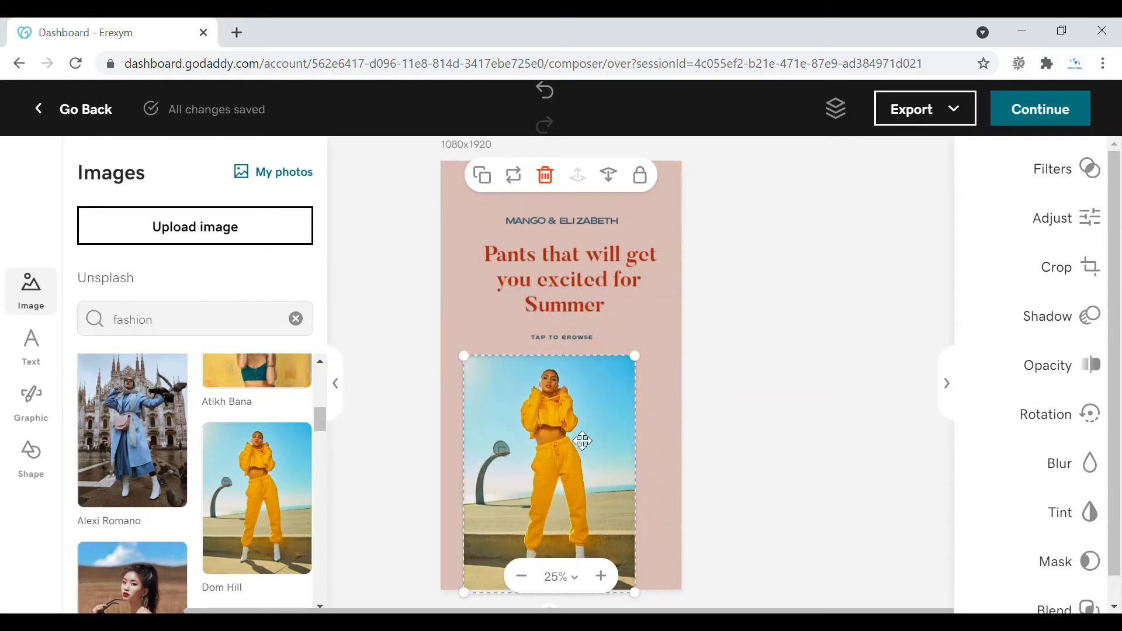
{"action": "left_click_drag", "start_coordinate": [583, 440], "coordinate": [591, 437]}
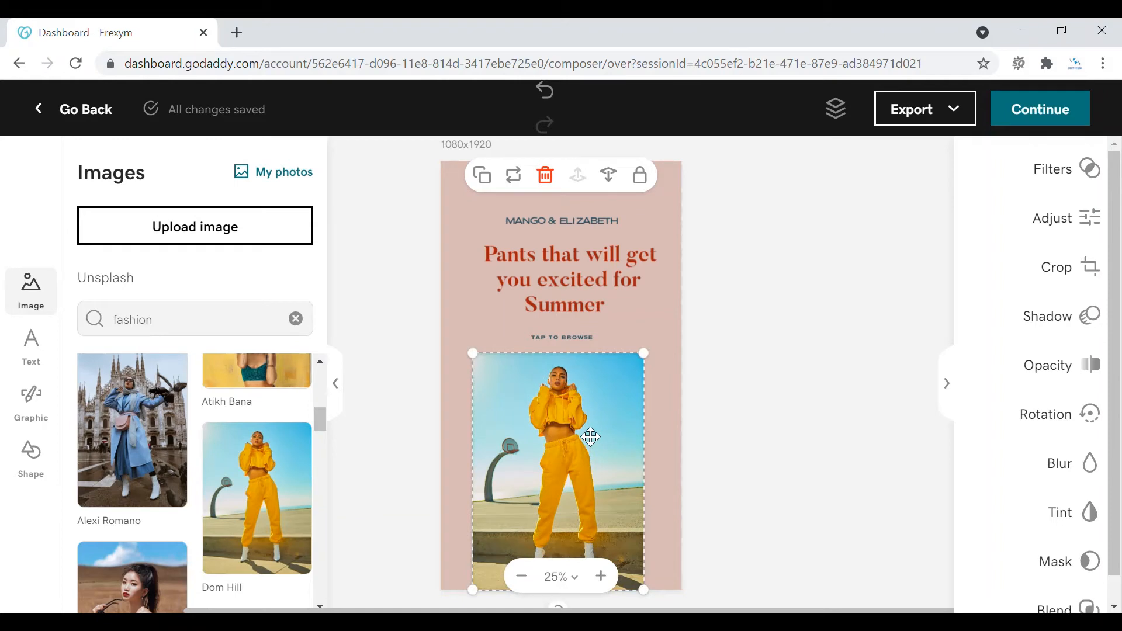
{"action": "left_click", "coordinate": [735, 411]}
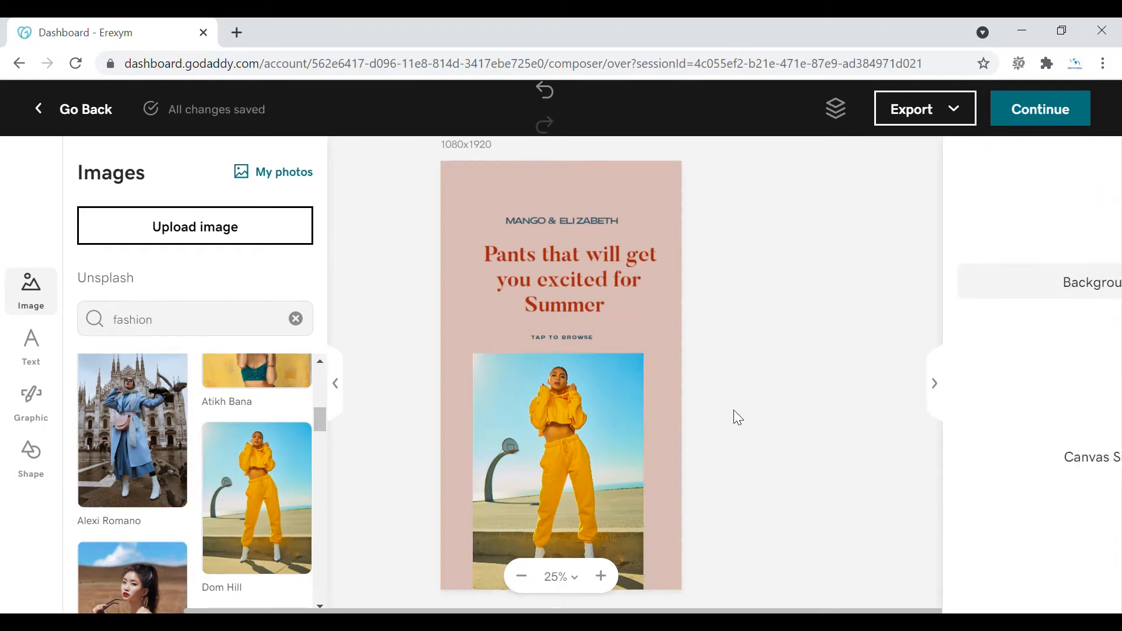
Step: Reduce the opacity of the yellow outfit photo slightly and rotate it to 4°
{"action": "left_click", "coordinate": [530, 454]}
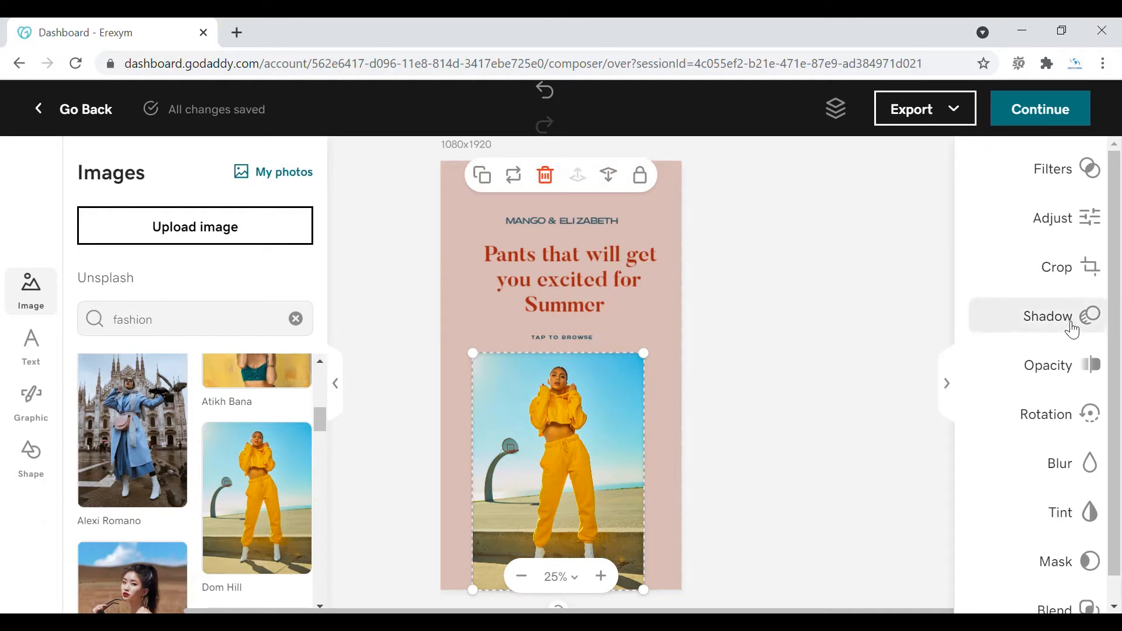
{"action": "left_click", "coordinate": [1079, 366]}
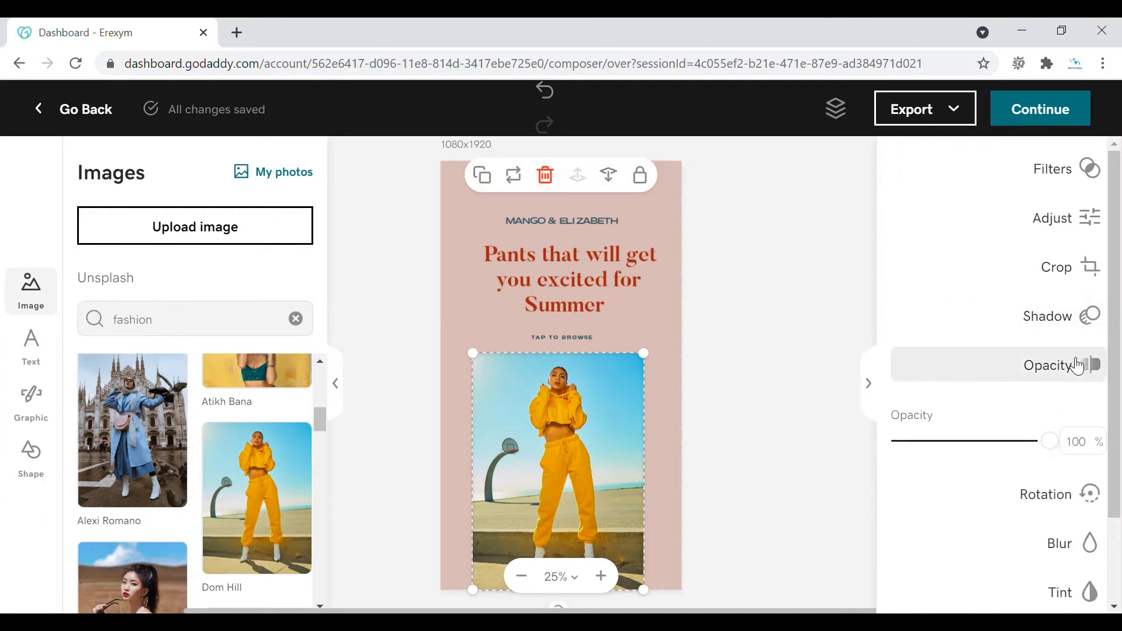
{"action": "left_click_drag", "start_coordinate": [1059, 453], "coordinate": [1020, 462]}
{"action": "left_click", "coordinate": [1047, 504]}
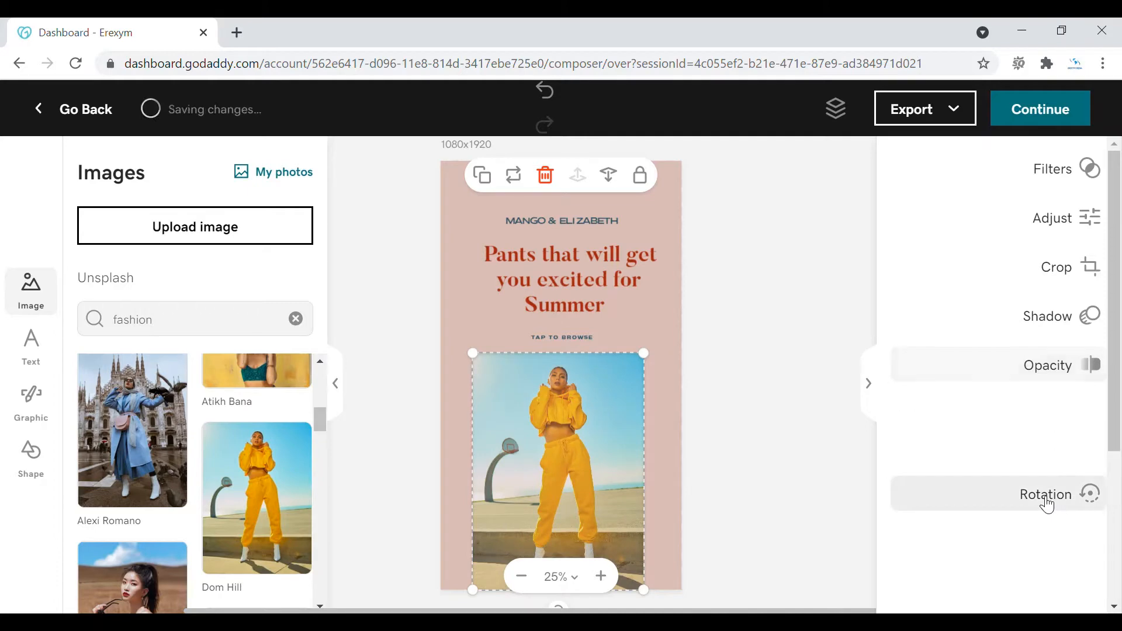
{"action": "mouse_move", "coordinate": [980, 499]}
{"action": "left_mouse_down"}
{"action": "mouse_move", "coordinate": [962, 501]}
{"action": "mouse_move", "coordinate": [982, 501]}
{"action": "left_mouse_up"}
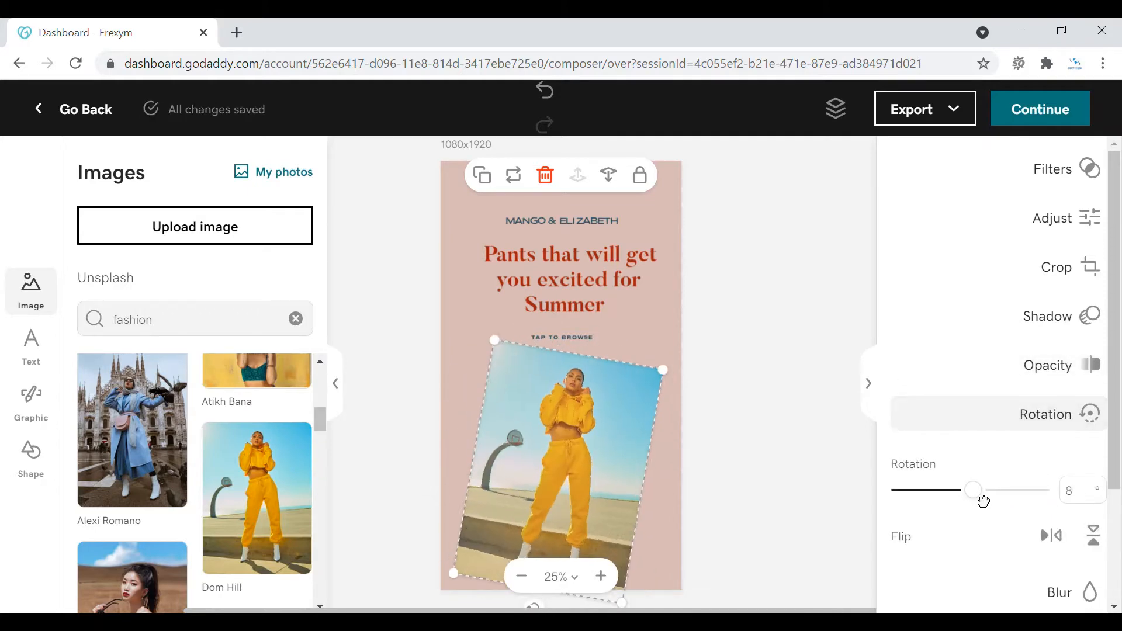
{"action": "scroll", "coordinate": [1120, 456], "scroll_direction": "down", "scroll_amount": 2}
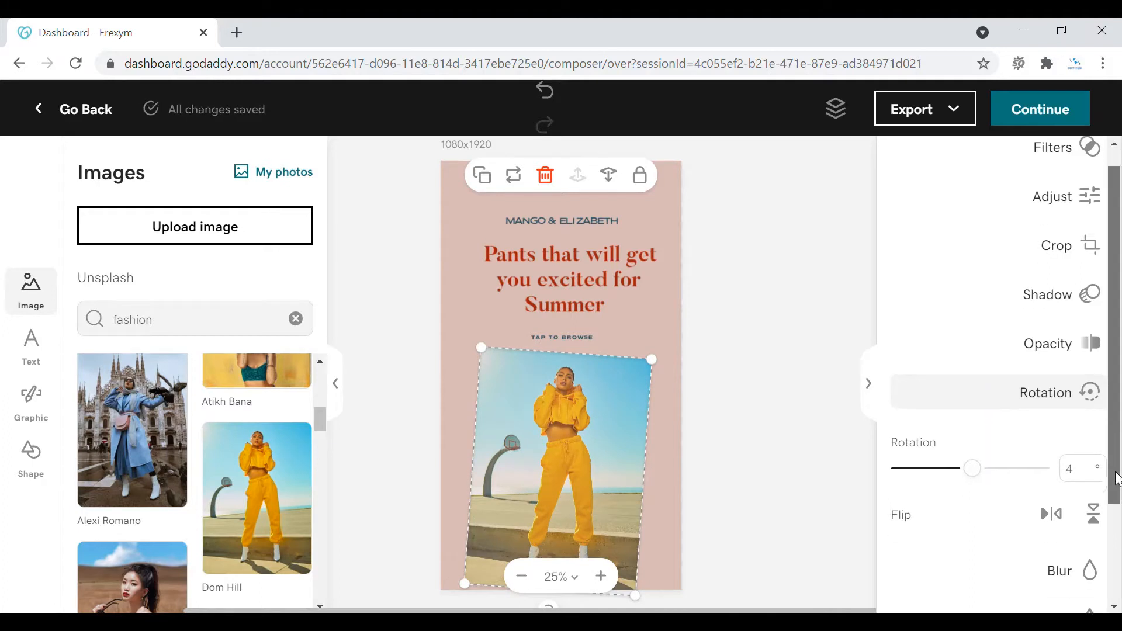
Step: Adjust the blur of the yellow outfit photo and deselect it
{"action": "left_click", "coordinate": [1084, 496]}
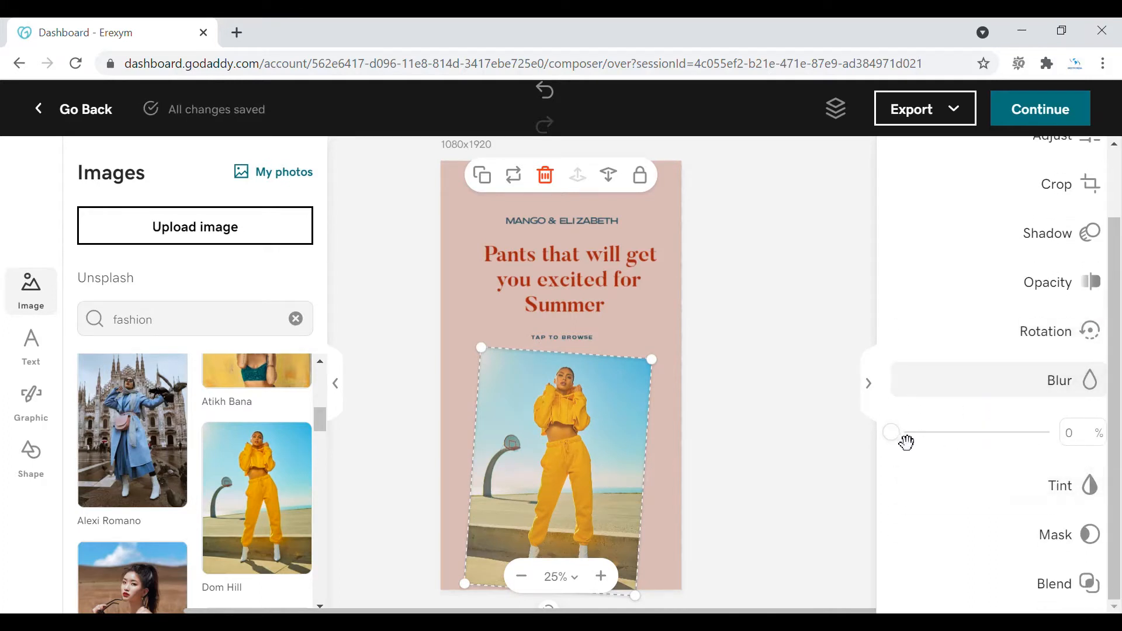
{"action": "left_click_drag", "start_coordinate": [907, 440], "coordinate": [929, 448]}
{"action": "left_click", "coordinate": [730, 460]}
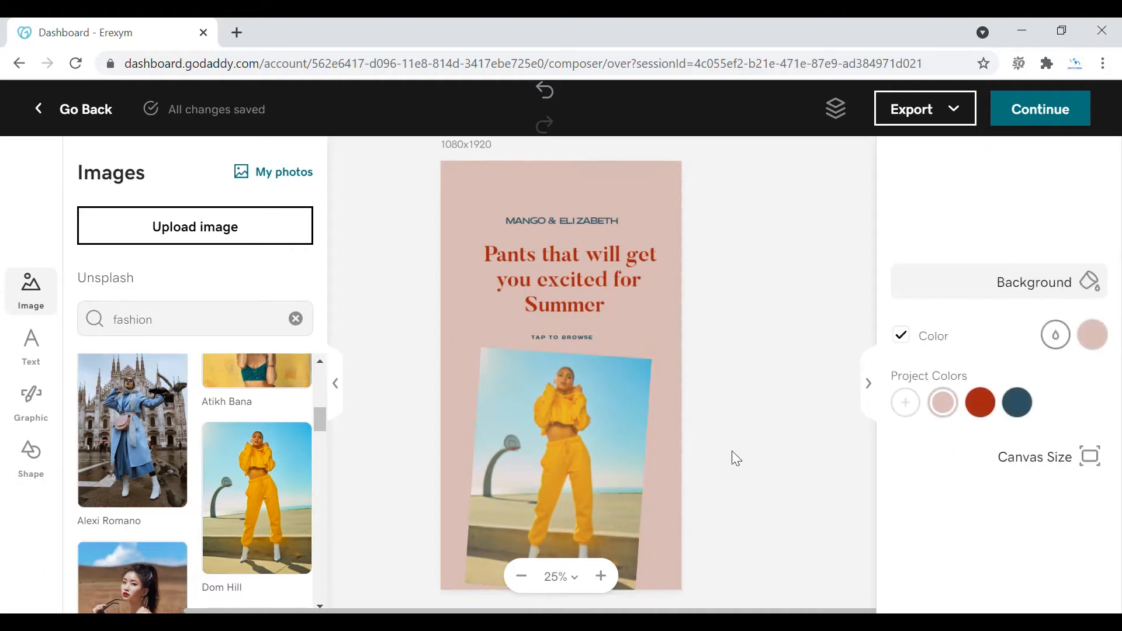
Step: Add a new text element and move it down over the middle of the photo
{"action": "left_click", "coordinate": [35, 361]}
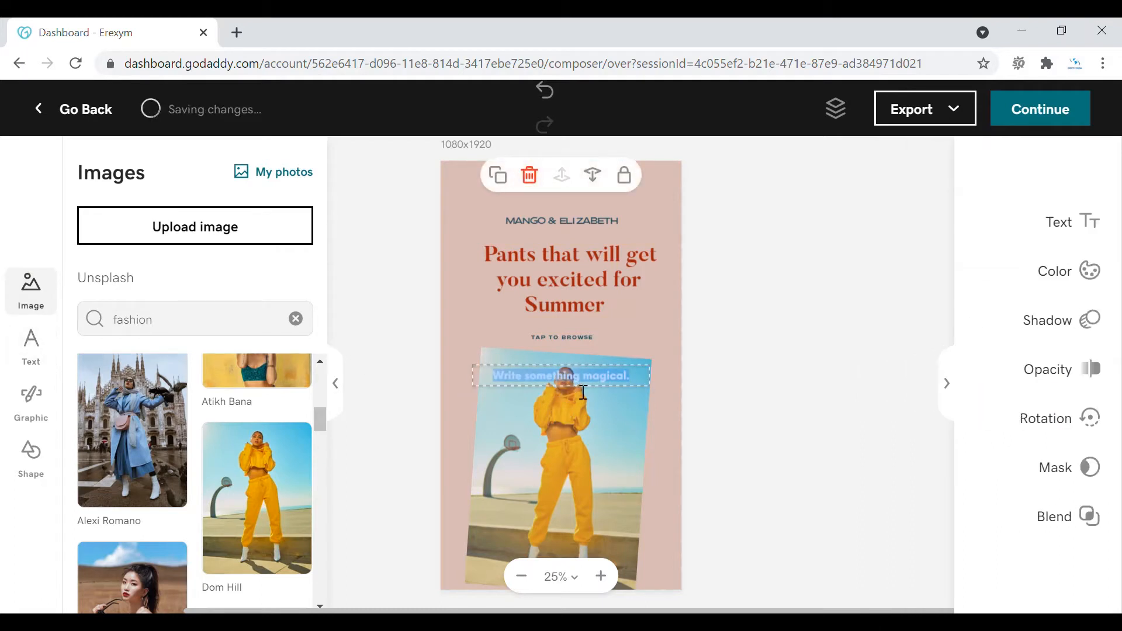
{"action": "left_click", "coordinate": [650, 384]}
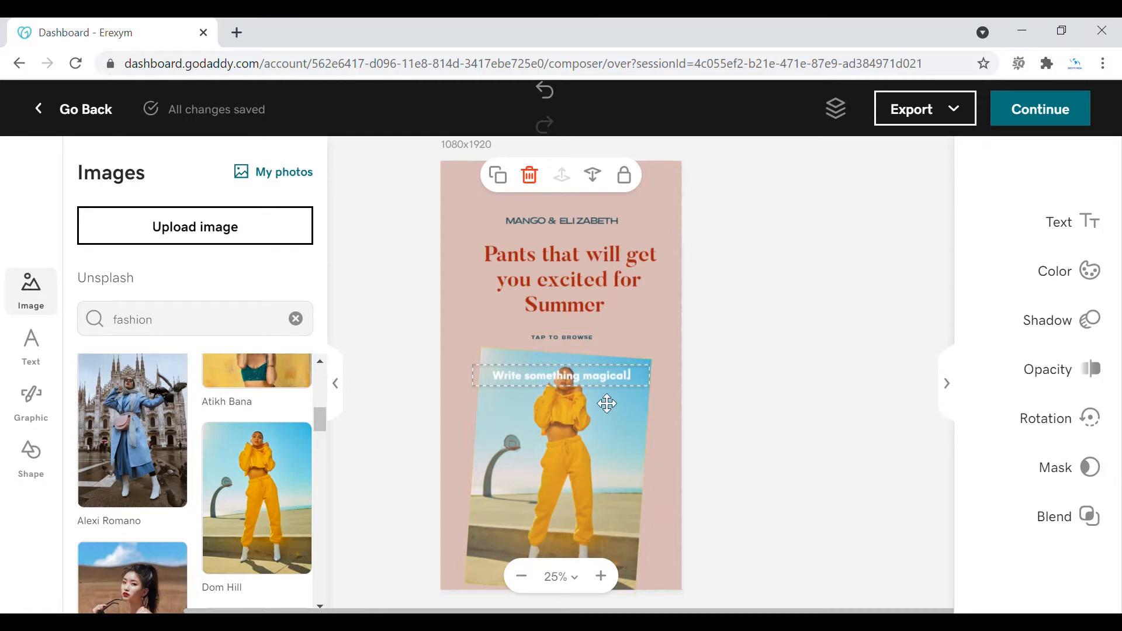
{"action": "left_click", "coordinate": [626, 410]}
{"action": "left_click_drag", "start_coordinate": [616, 394], "coordinate": [612, 455]}
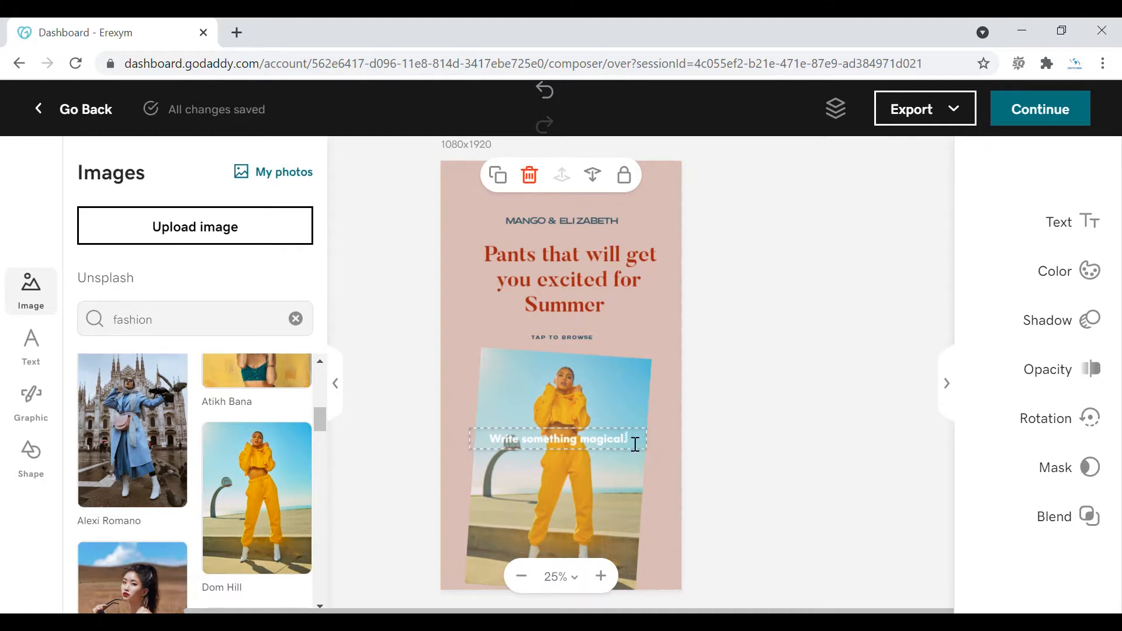
Step: Replace the placeholder wording of the text over the photo with "Summer Fashion"
{"action": "key", "text": "BackSpace"}
{"action": "key", "text": "BackSpace"}
{"action": "key", "text": "BackSpace"}
{"action": "key", "text": "BackSpace"}
{"action": "key", "text": "BackSpace"}
{"action": "key", "text": "BackSpace"}
{"action": "key", "text": "BackSpace"}
{"action": "key", "text": "BackSpace"}
{"action": "key", "text": "BackSpace"}
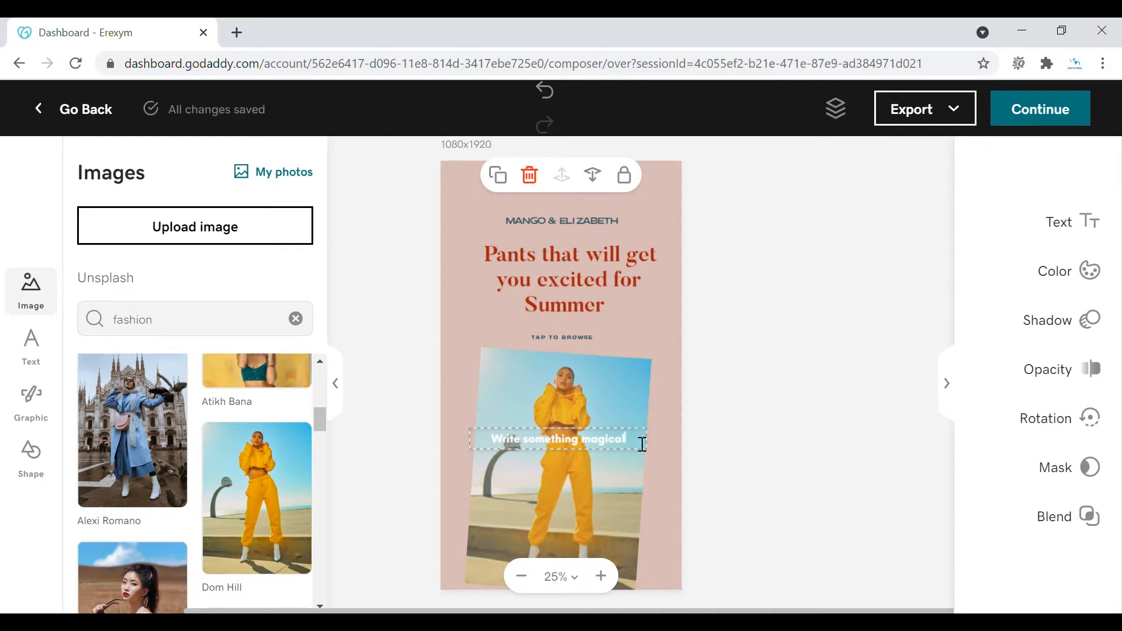
{"action": "key", "text": "BackSpace"}
{"action": "key", "text": "BackSpace"}
{"action": "key", "text": "BackSpace"}
{"action": "key", "text": "BackSpace"}
{"action": "key", "text": "BackSpace"}
{"action": "key", "text": "BackSpace"}
{"action": "key", "text": "BackSpace"}
{"action": "key", "text": "BackSpace"}
{"action": "key", "text": "BackSpace"}
{"action": "key", "text": "BackSpace"}
{"action": "key", "text": "BackSpace"}
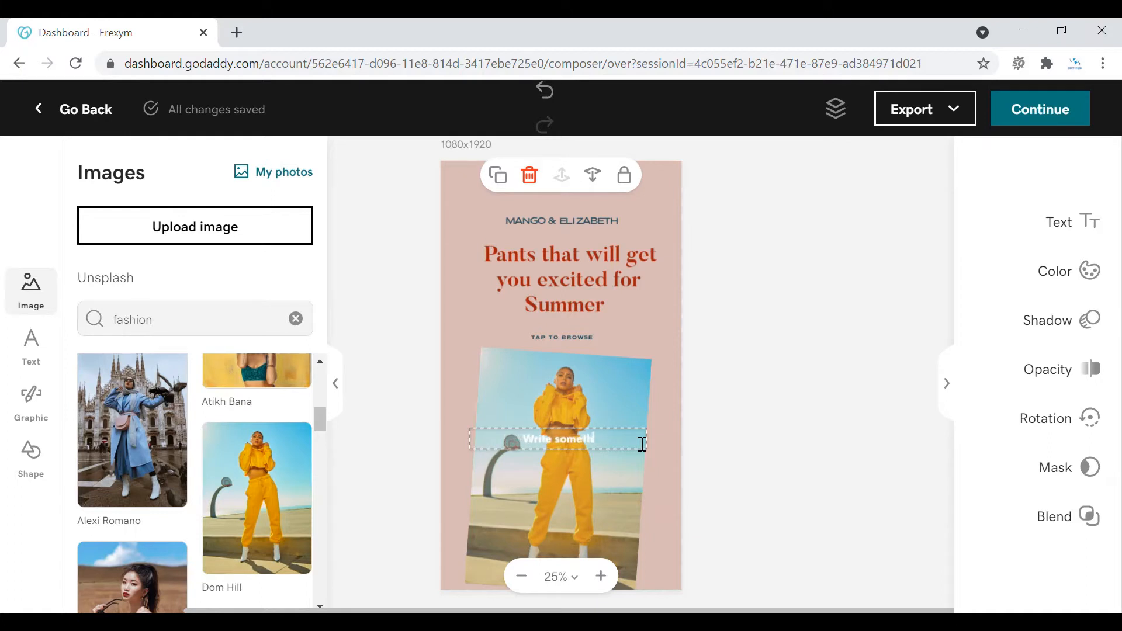
{"action": "key", "text": "BackSpace"}
{"action": "key", "text": "BackSpace"}
{"action": "key", "text": "BackSpace"}
{"action": "type", "text": "Summer!"}
{"action": "type", "text": "ashion"}
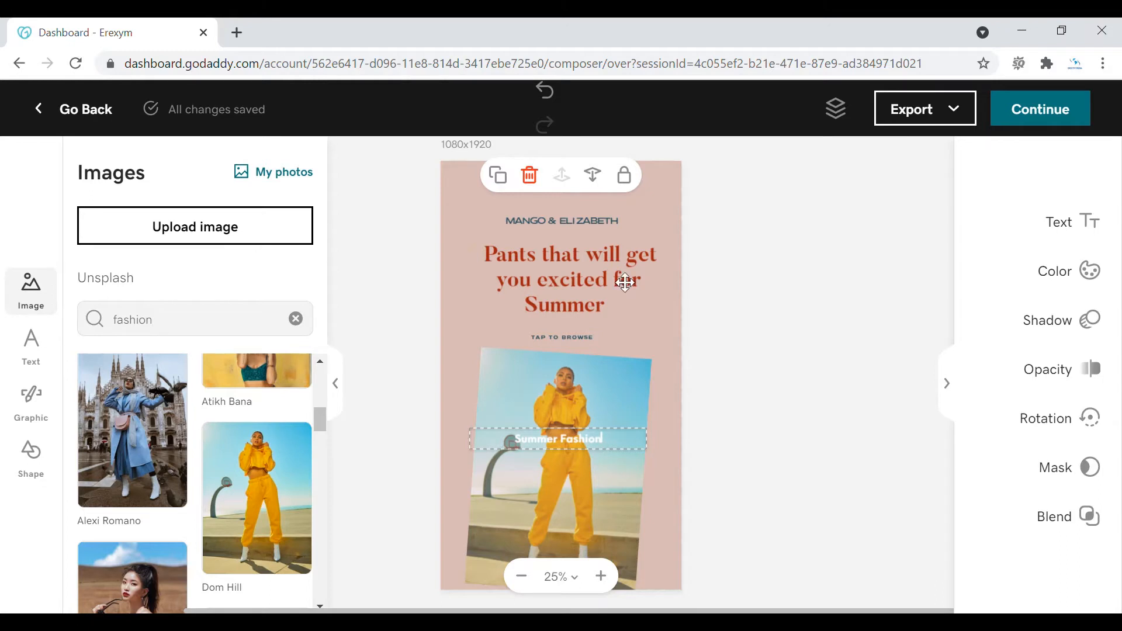
{"action": "left_click", "coordinate": [770, 415]}
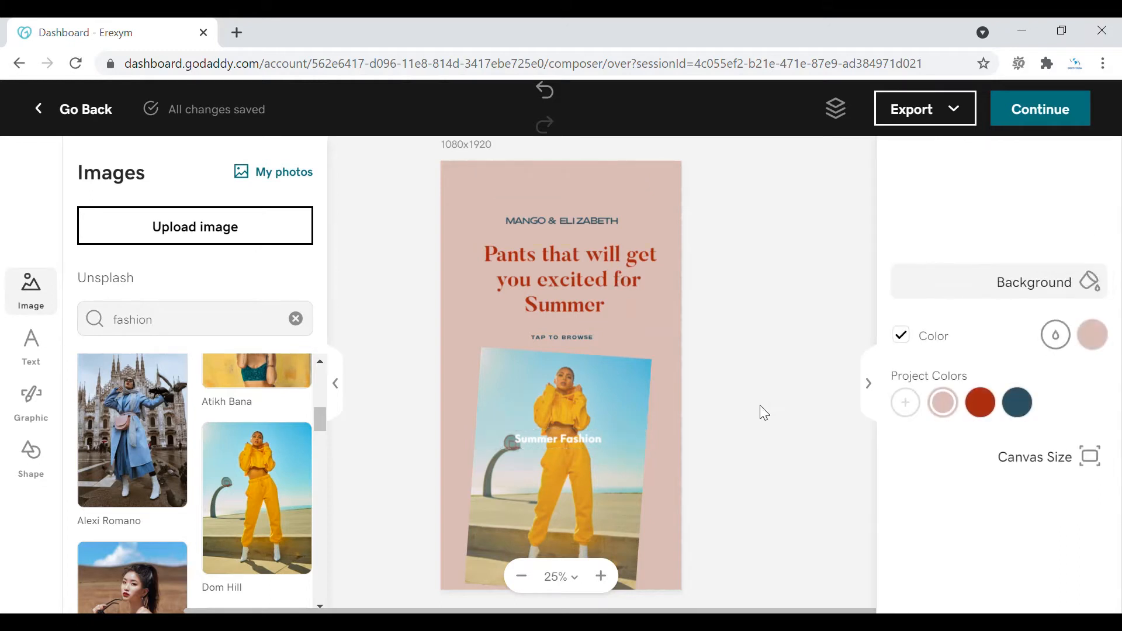
Step: Change the font of the "Pants that will get you excited for Summer" headline to Balgin Black Expanded
{"action": "left_click", "coordinate": [595, 300]}
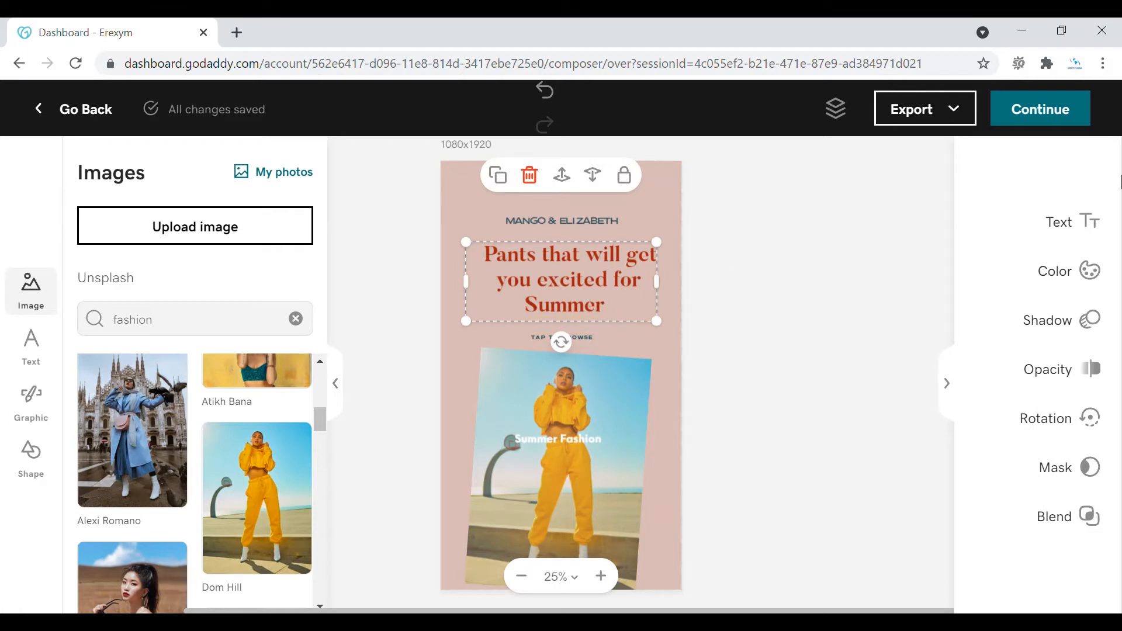
{"action": "left_click", "coordinate": [1078, 226]}
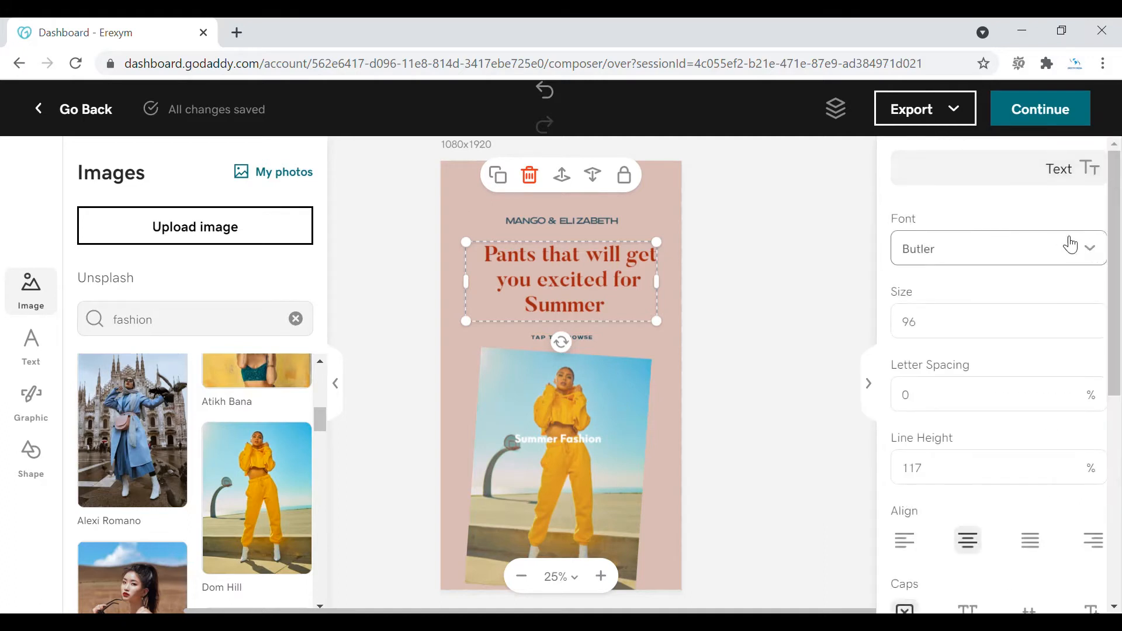
{"action": "left_click", "coordinate": [1096, 256]}
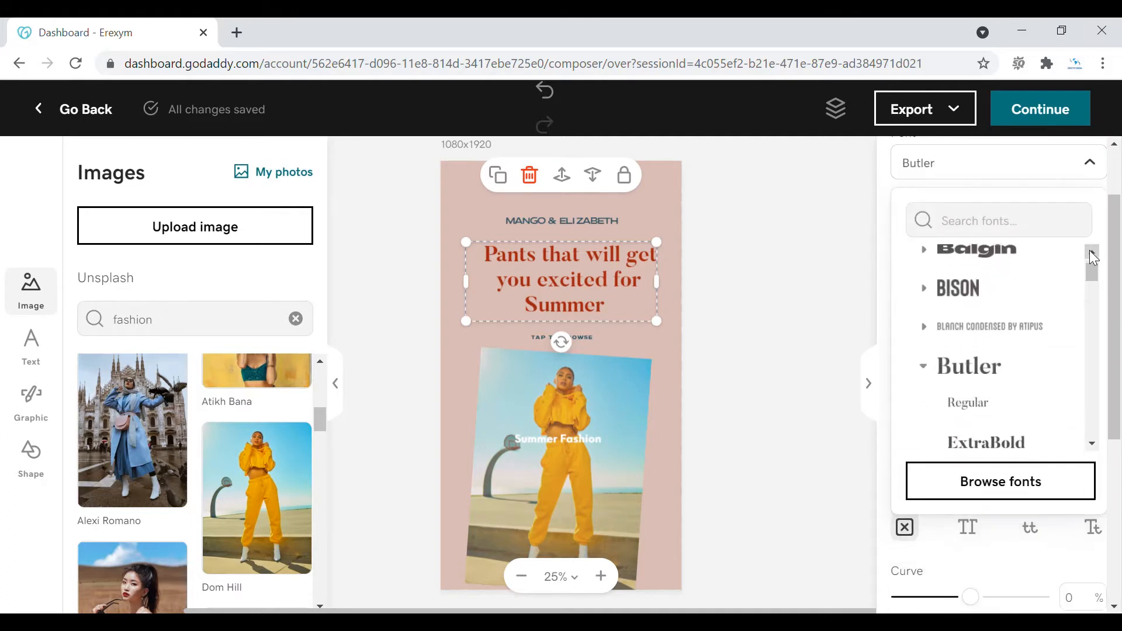
{"action": "left_click", "coordinate": [965, 250]}
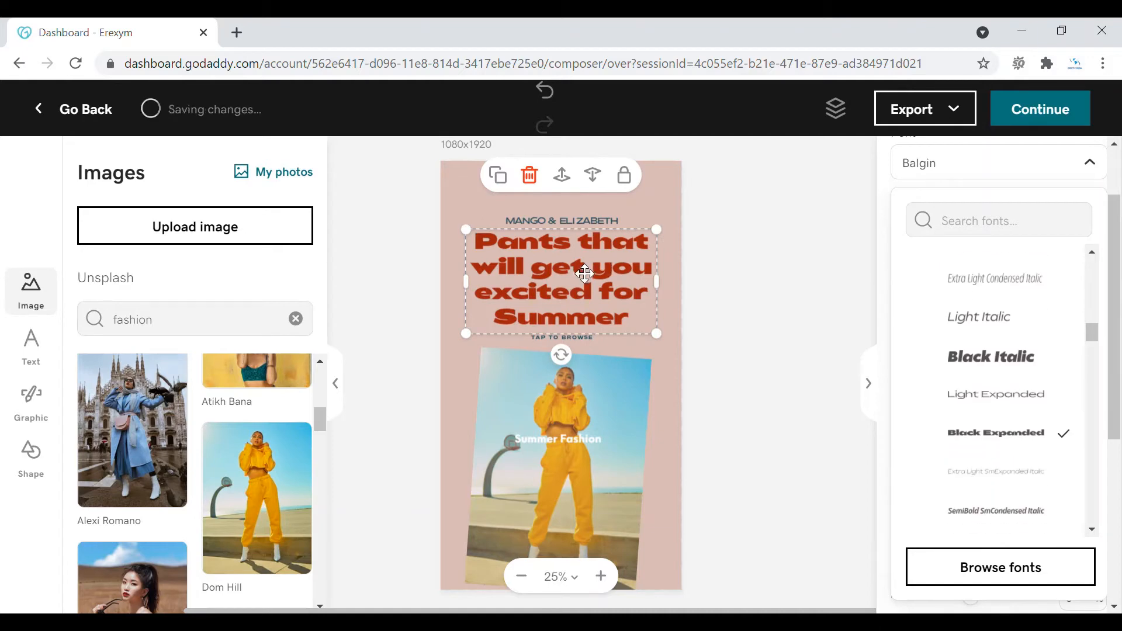
{"action": "left_click", "coordinate": [538, 290]}
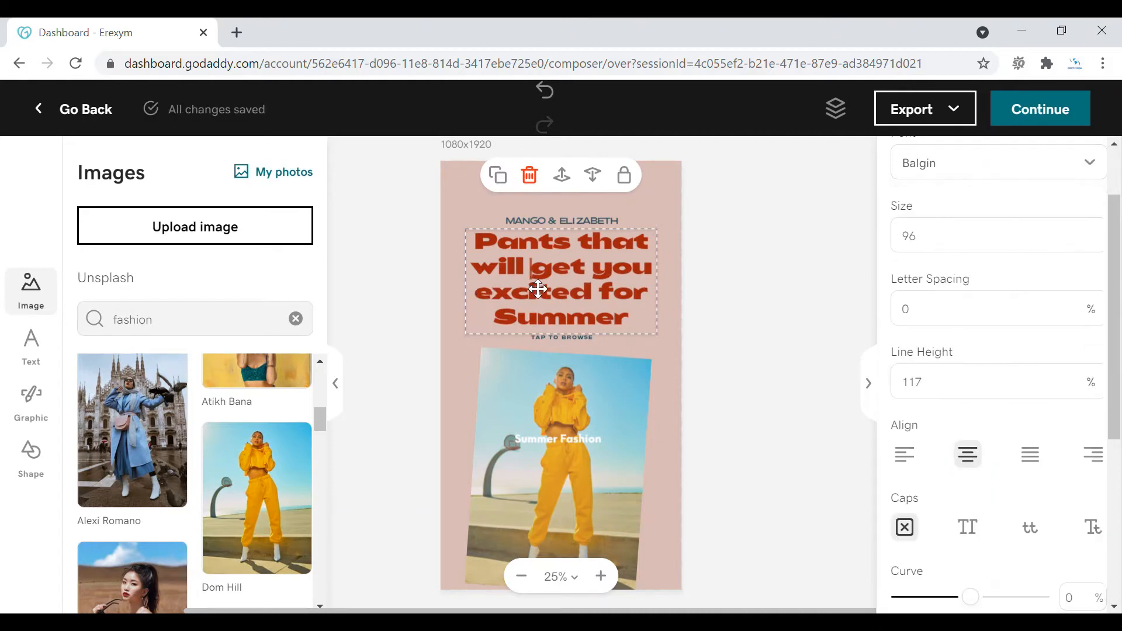
Step: Set the font size of the "Pants that will get you excited for Summer" headline to 88 and widen its text box slightly
{"action": "left_click", "coordinate": [946, 234]}
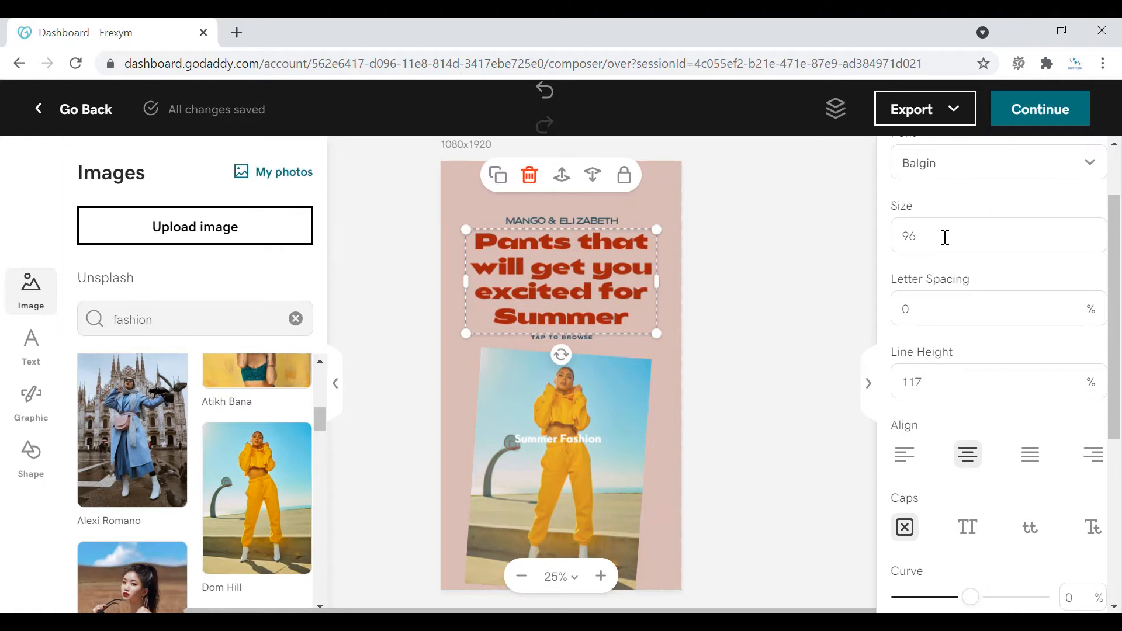
{"action": "left_click", "coordinate": [944, 240]}
{"action": "key", "text": "BackSpace"}
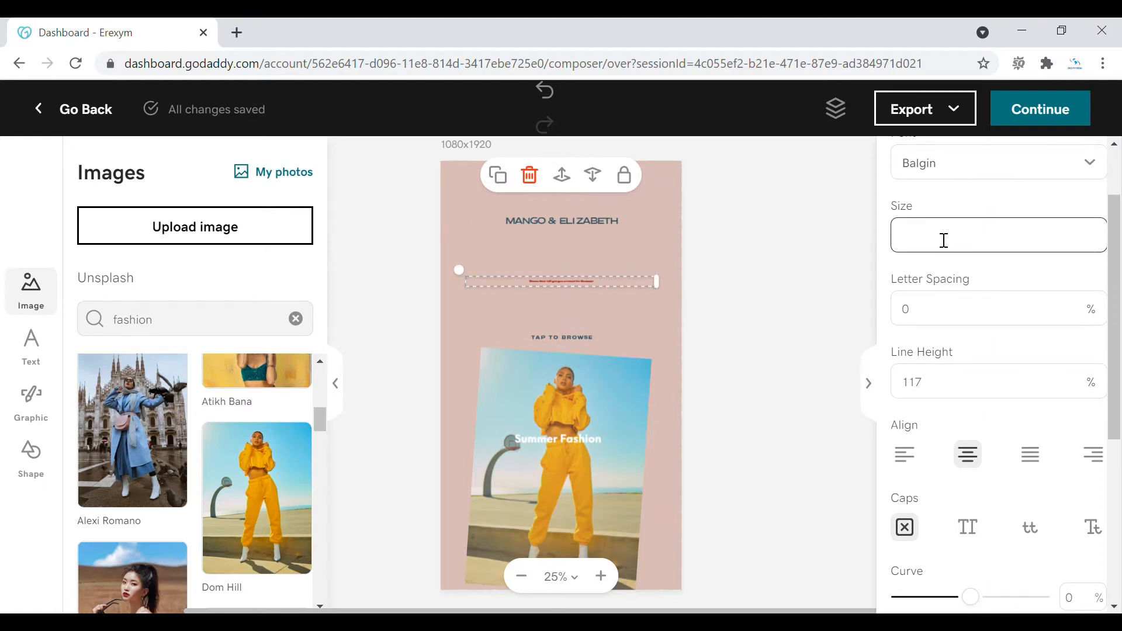
{"action": "type", "text": "88"}
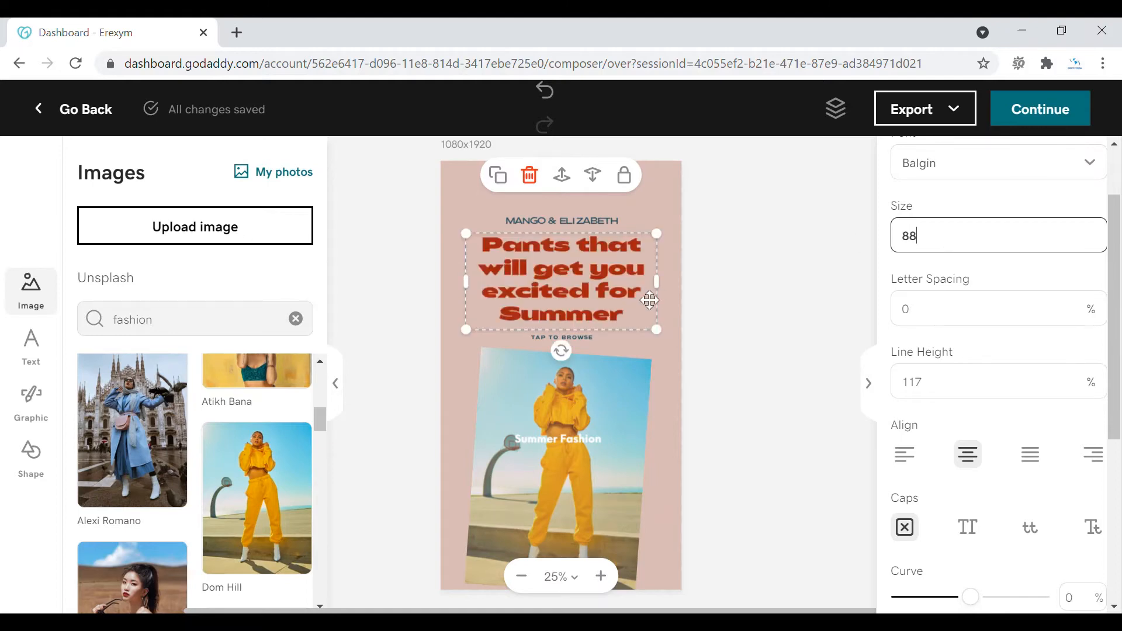
{"action": "left_click_drag", "start_coordinate": [657, 282], "coordinate": [683, 285]}
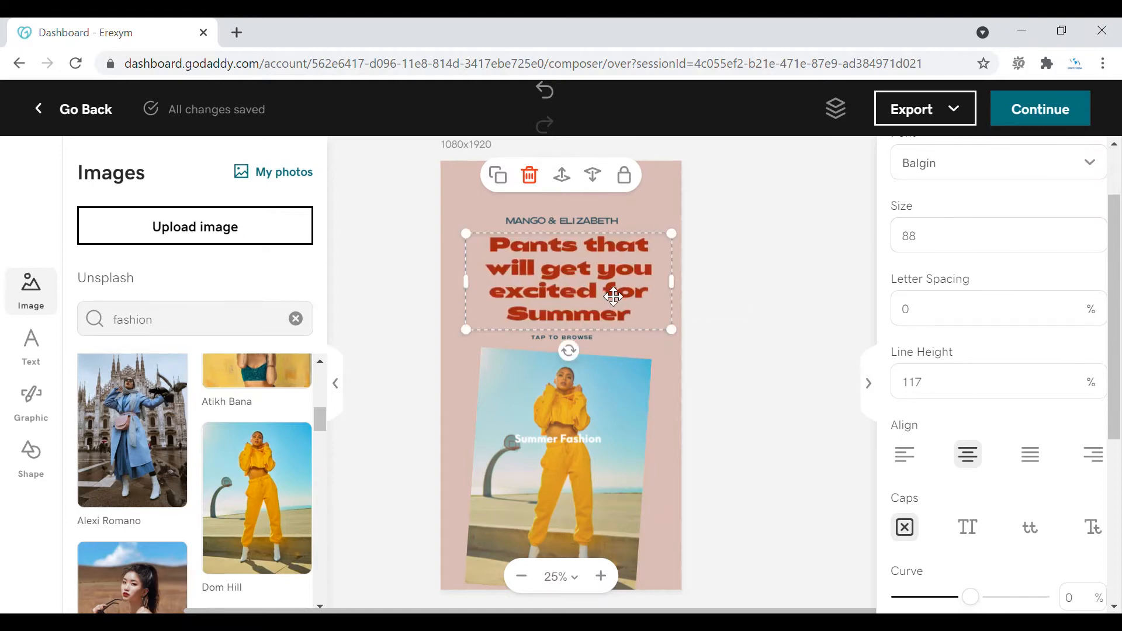
{"action": "left_click", "coordinate": [802, 344]}
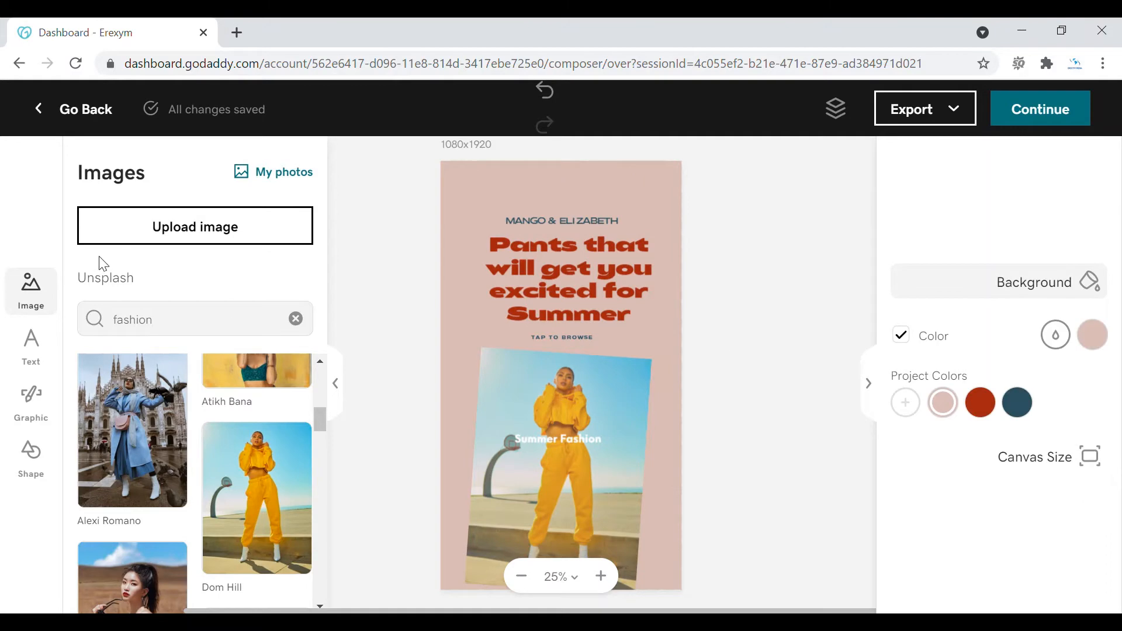
Step: Add the black rose graphic from the Coloring in Book collection and shrink it into the canvas's upper-left corner
{"action": "left_click", "coordinate": [53, 397]}
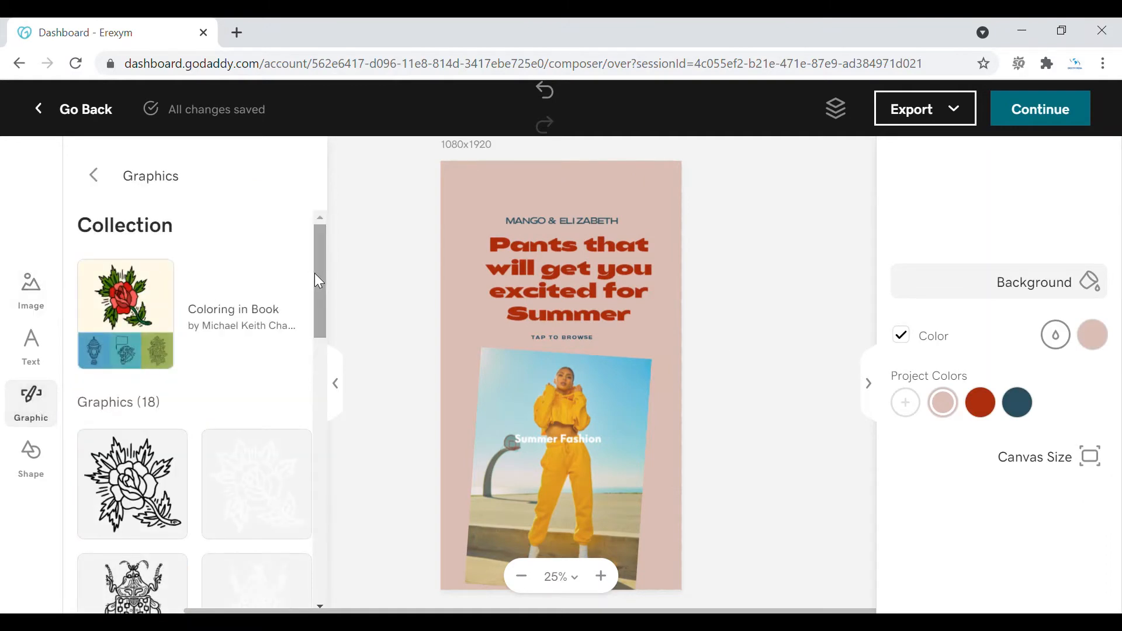
{"action": "left_click_drag", "start_coordinate": [316, 272], "coordinate": [311, 300]}
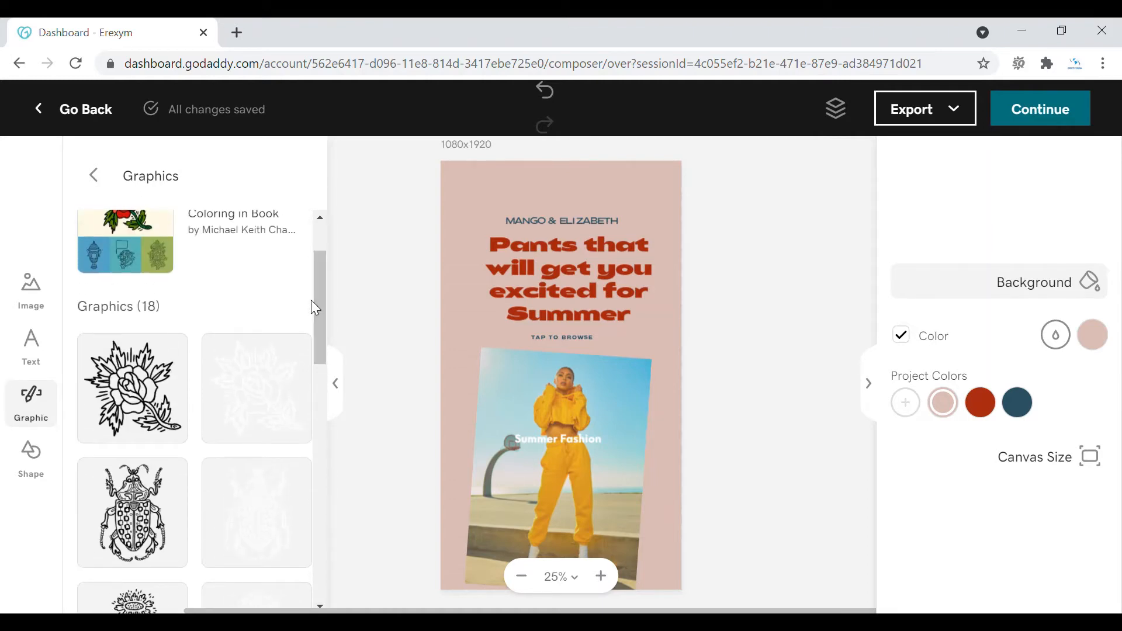
{"action": "left_click", "coordinate": [129, 407]}
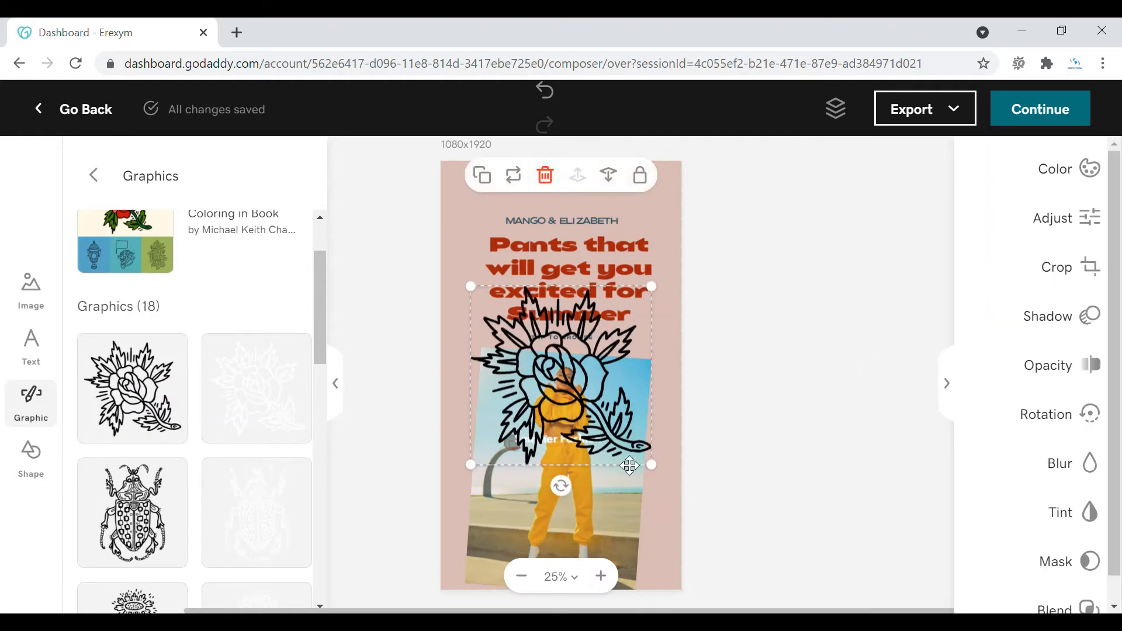
{"action": "left_click_drag", "start_coordinate": [653, 467], "coordinate": [486, 222]}
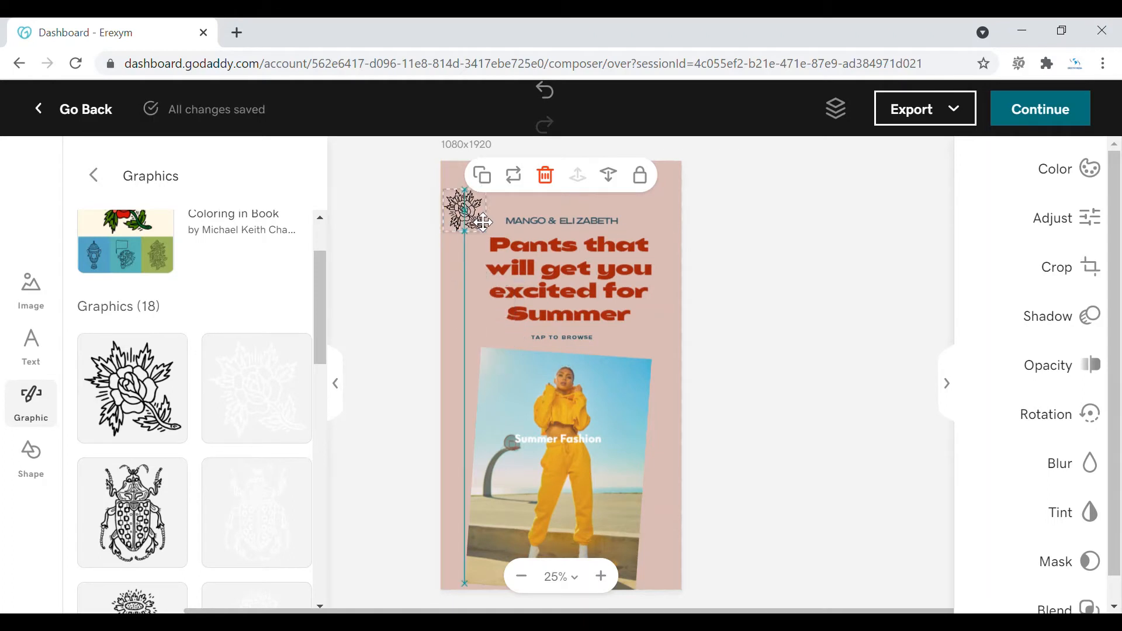
{"action": "left_click", "coordinate": [911, 379]}
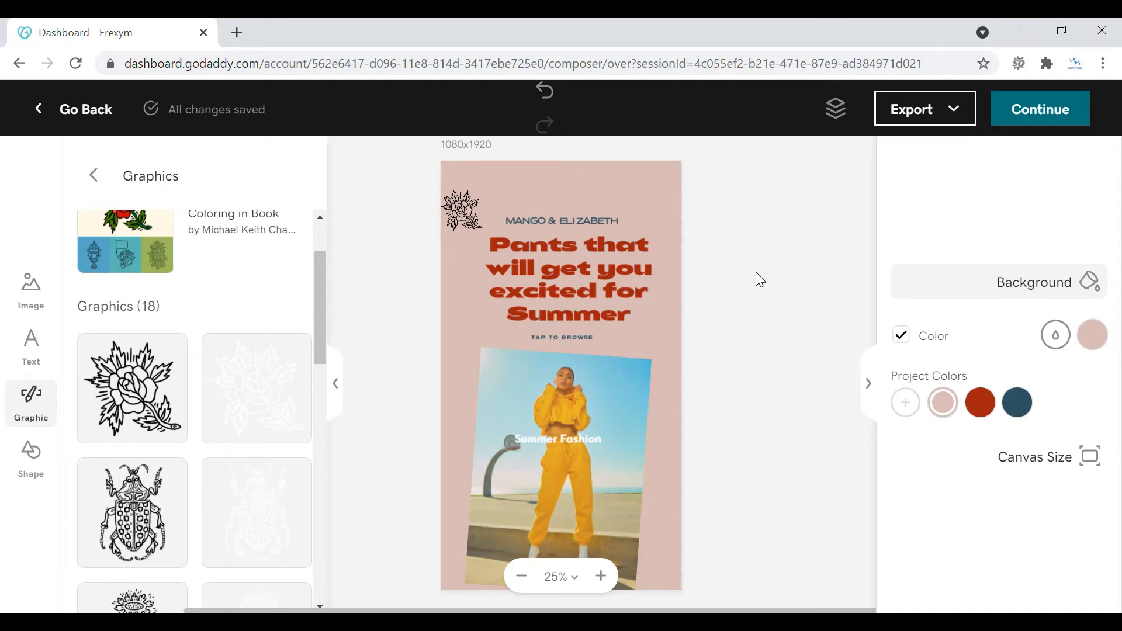
Step: Delete the yellow outfit photo, the red headline and the rose graphic from the canvas
{"action": "left_click", "coordinate": [527, 528]}
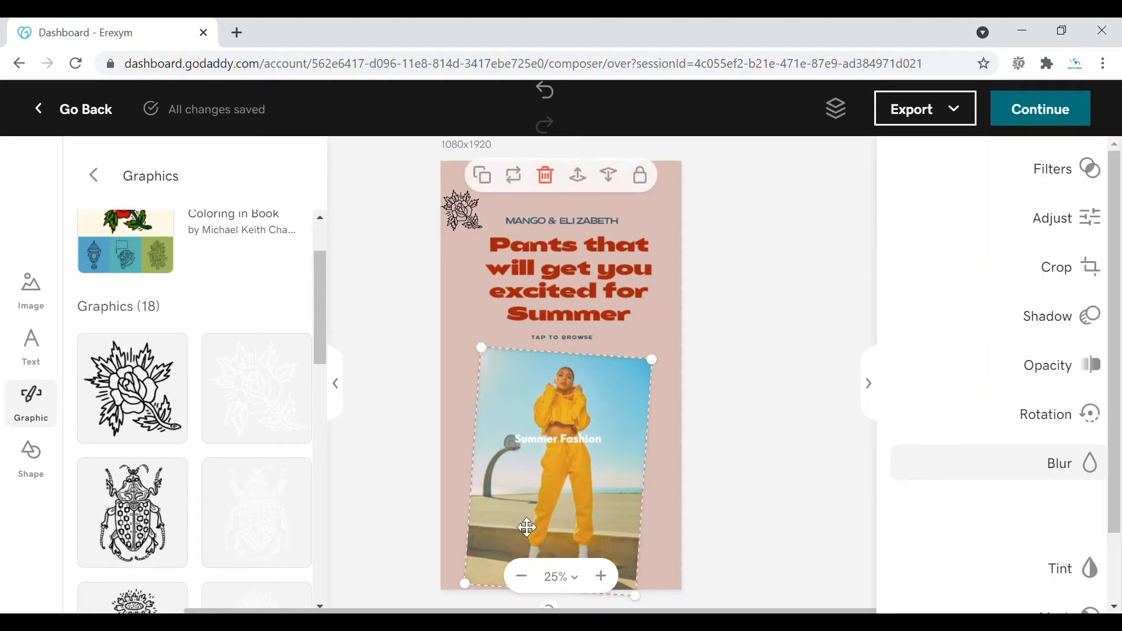
{"action": "key", "text": "Delete"}
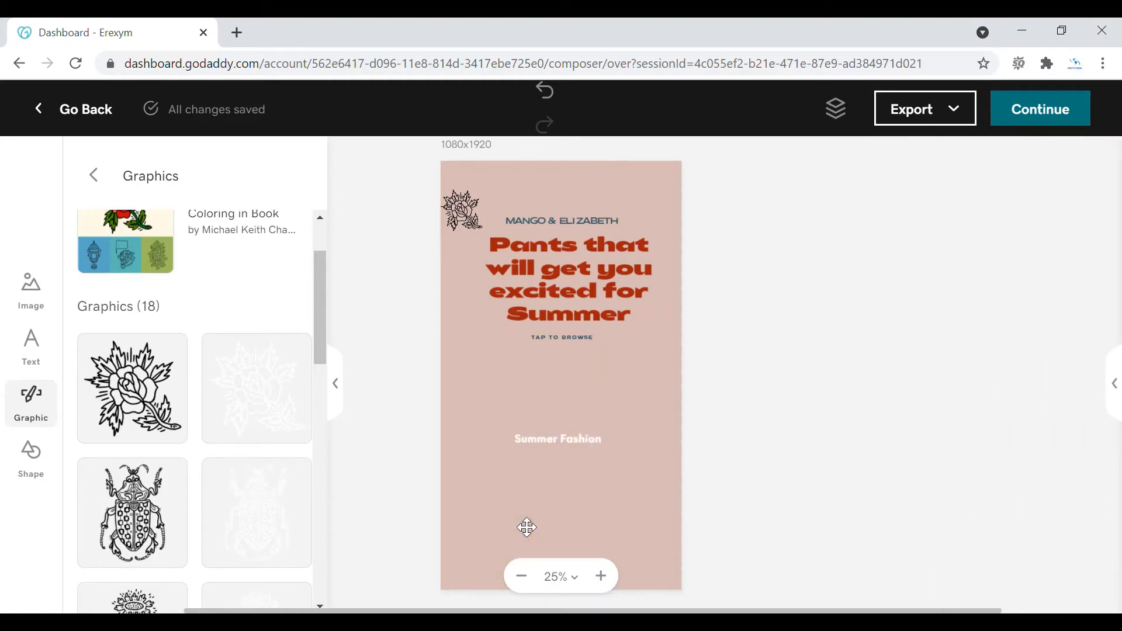
{"action": "left_click", "coordinate": [573, 312]}
{"action": "key", "text": "Delete"}
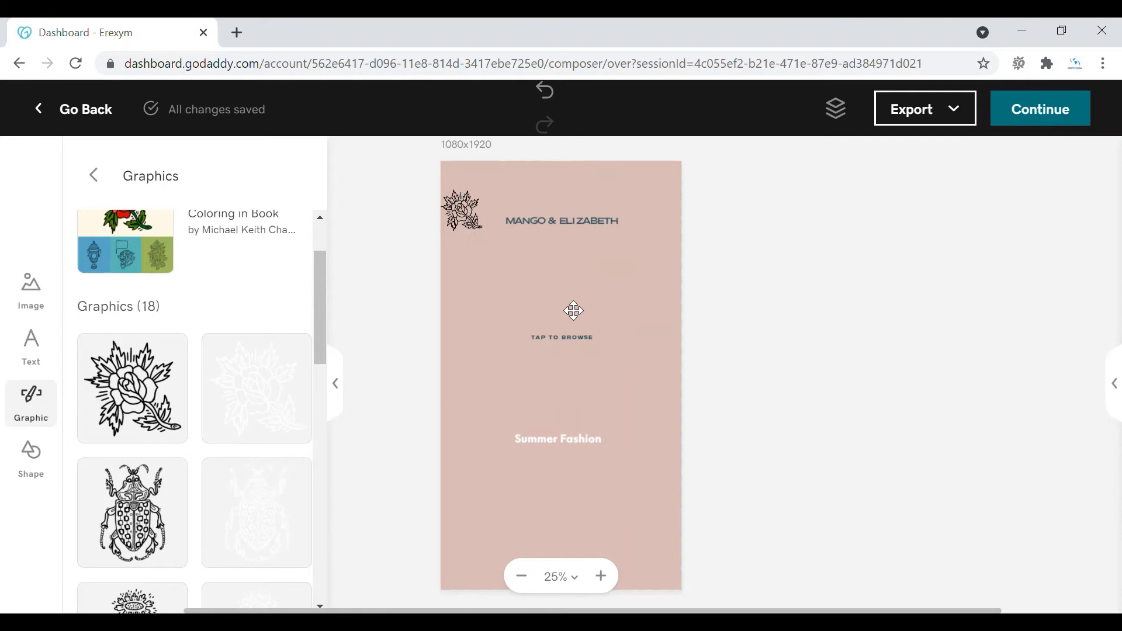
{"action": "left_click", "coordinate": [471, 217]}
{"action": "key", "text": "Delete"}
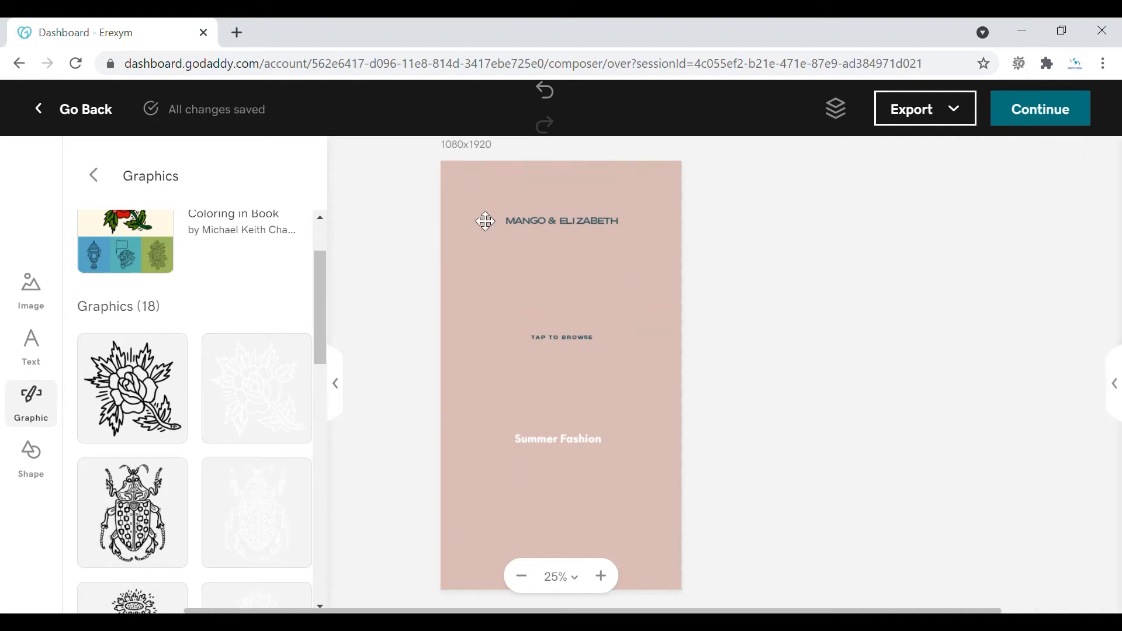
Step: Delete the remaining brand name, "TAP TO BROWSE" and "Summer Fashion" texts to empty the canvas
{"action": "left_click", "coordinate": [567, 238]}
{"action": "key", "text": "Delete"}
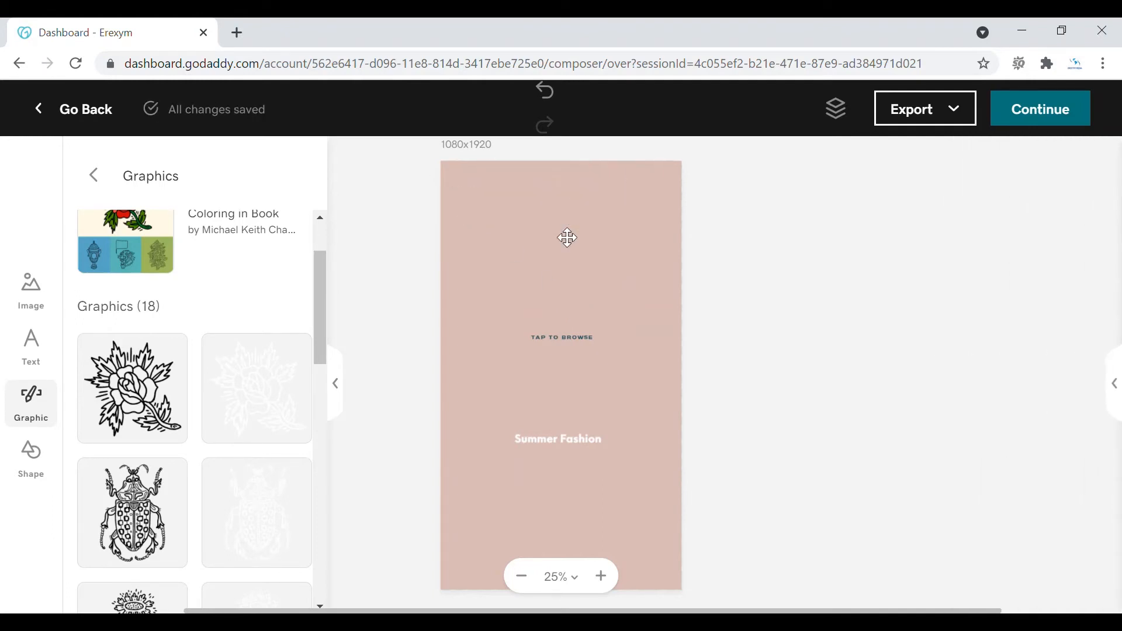
{"action": "left_click", "coordinate": [587, 349]}
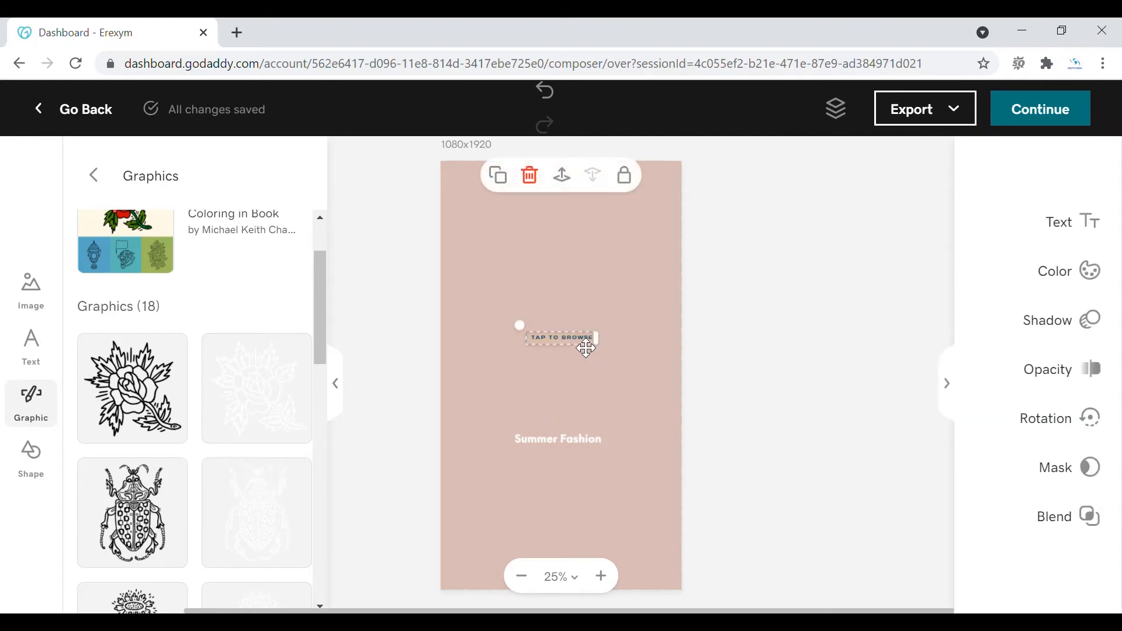
{"action": "key", "text": "Delete"}
{"action": "left_click", "coordinate": [576, 445]}
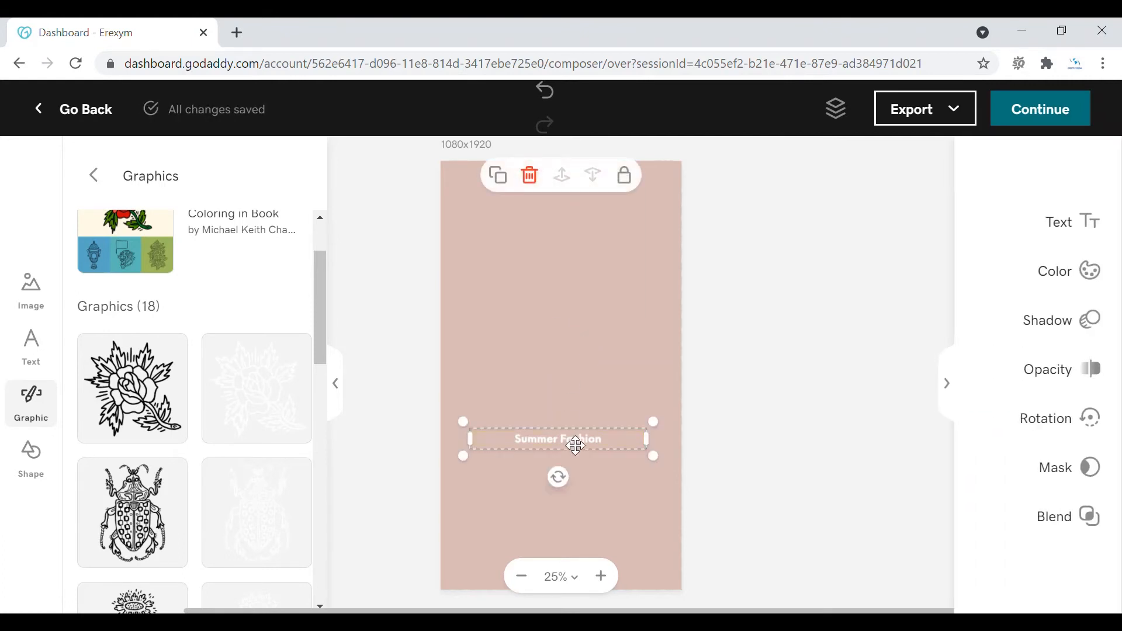
{"action": "key", "text": "Delete"}
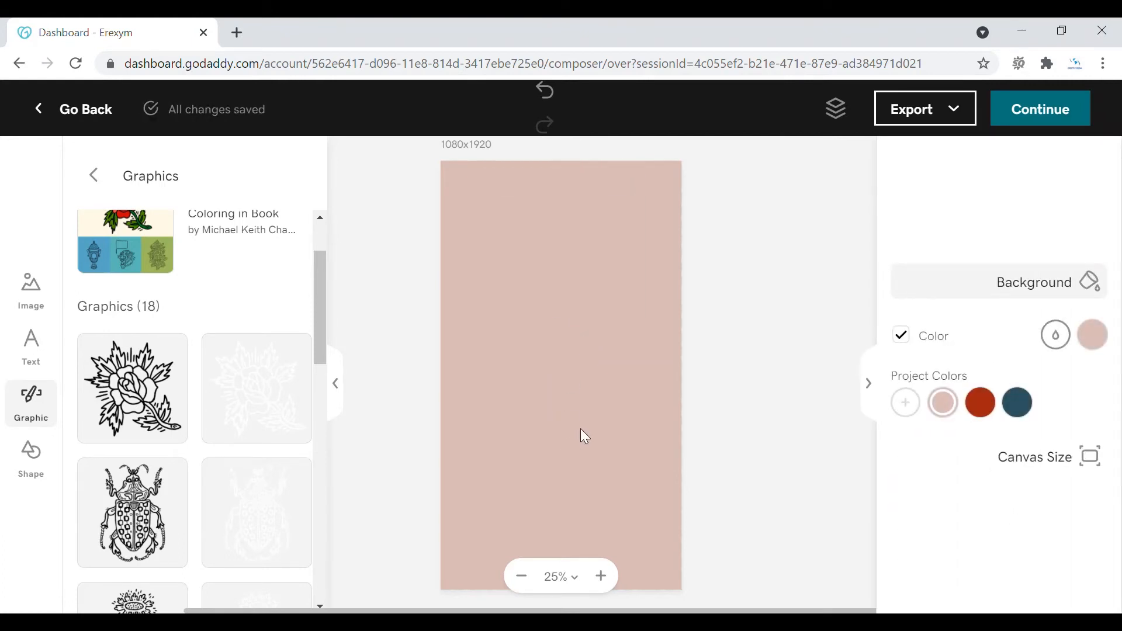
Step: Change the background to the dark blue project colour and add a new text element in the upper part of the canvas
{"action": "left_click", "coordinate": [1020, 406]}
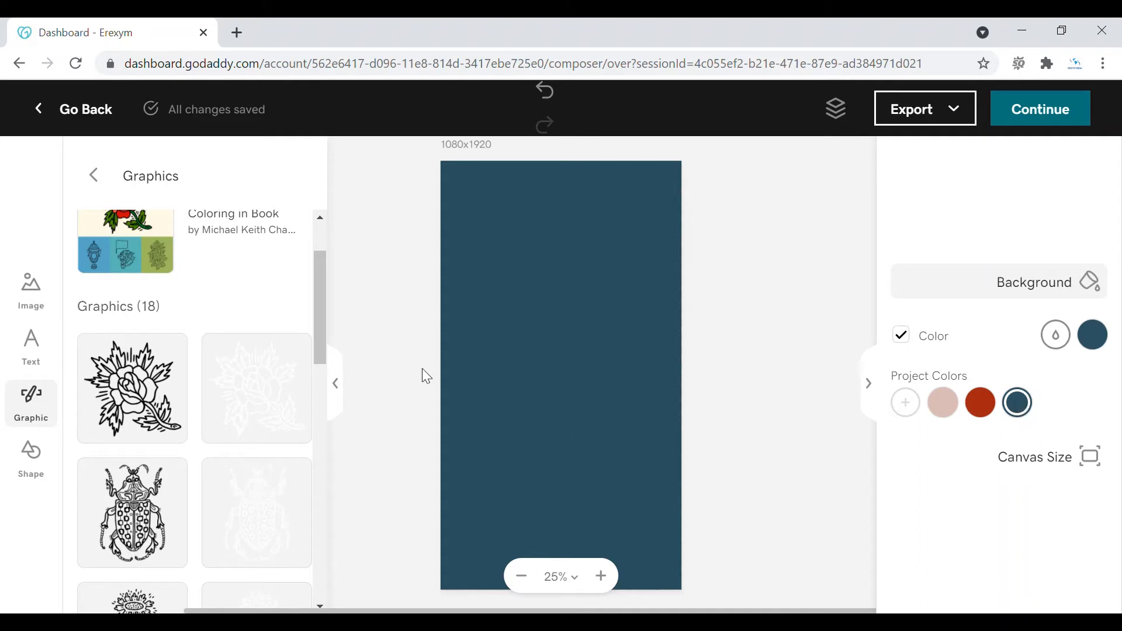
{"action": "left_click", "coordinate": [33, 350]}
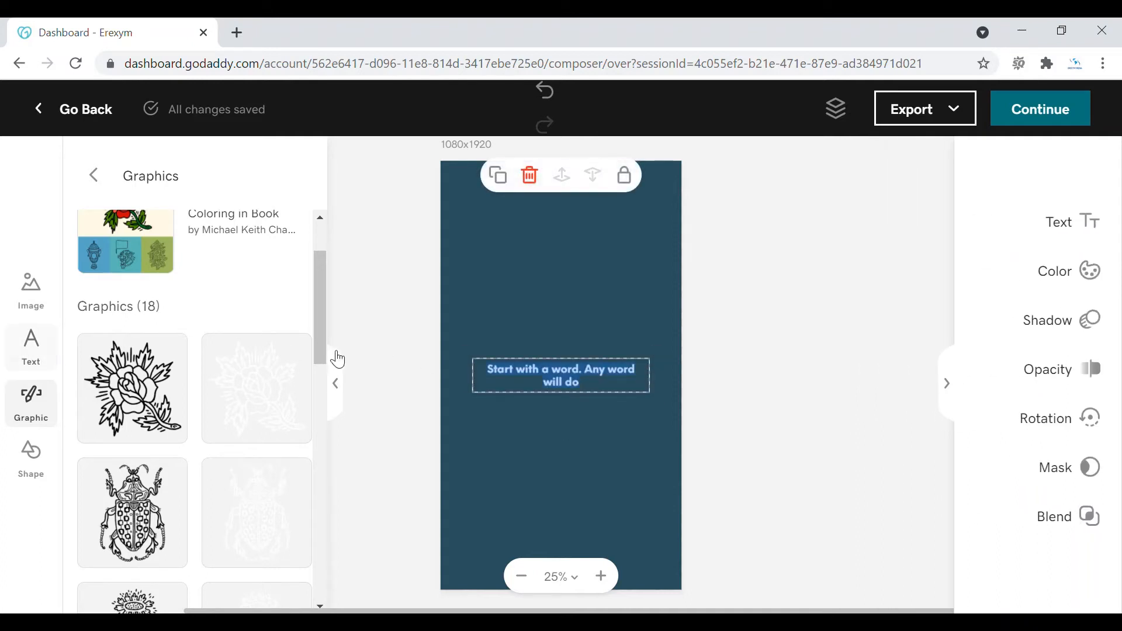
{"action": "left_click", "coordinate": [606, 400]}
{"action": "left_click_drag", "start_coordinate": [576, 380], "coordinate": [573, 286]}
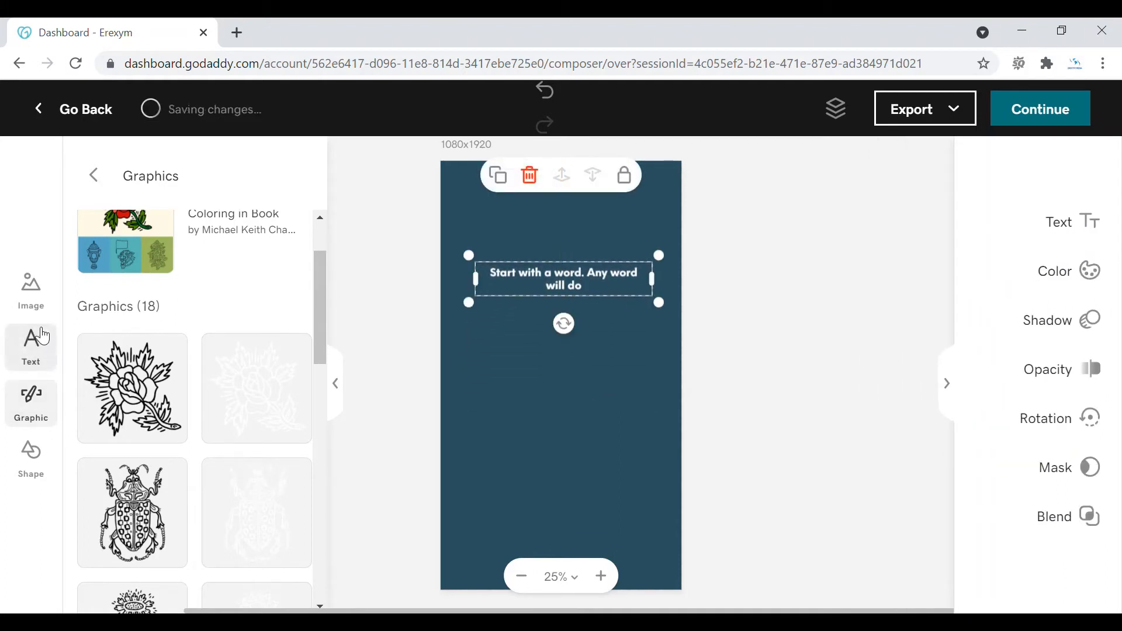
Step: Add the photo of the woman in a blue coat from the fashion images, then scale it down and centre it below the text
{"action": "left_click", "coordinate": [31, 290]}
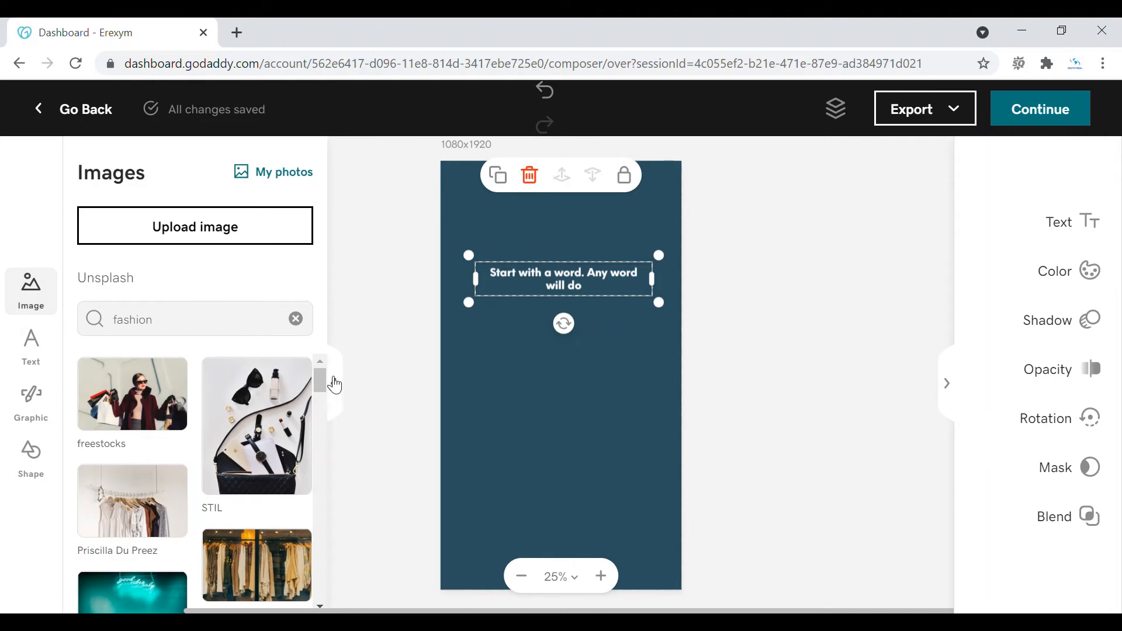
{"action": "left_click_drag", "start_coordinate": [320, 381], "coordinate": [320, 421]}
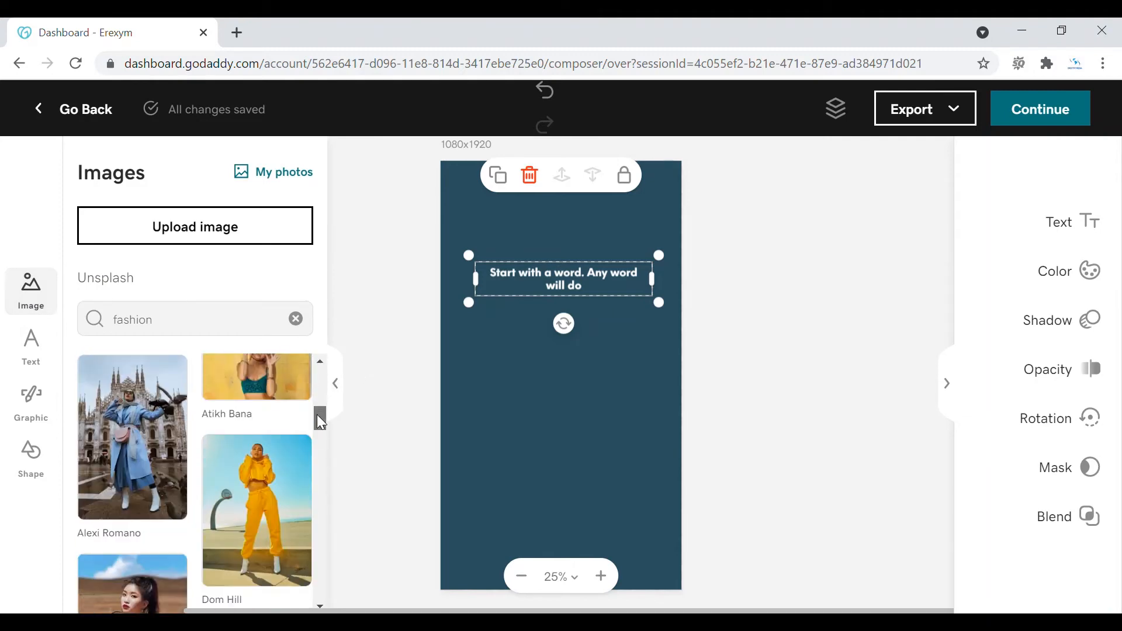
{"action": "left_click", "coordinate": [121, 449]}
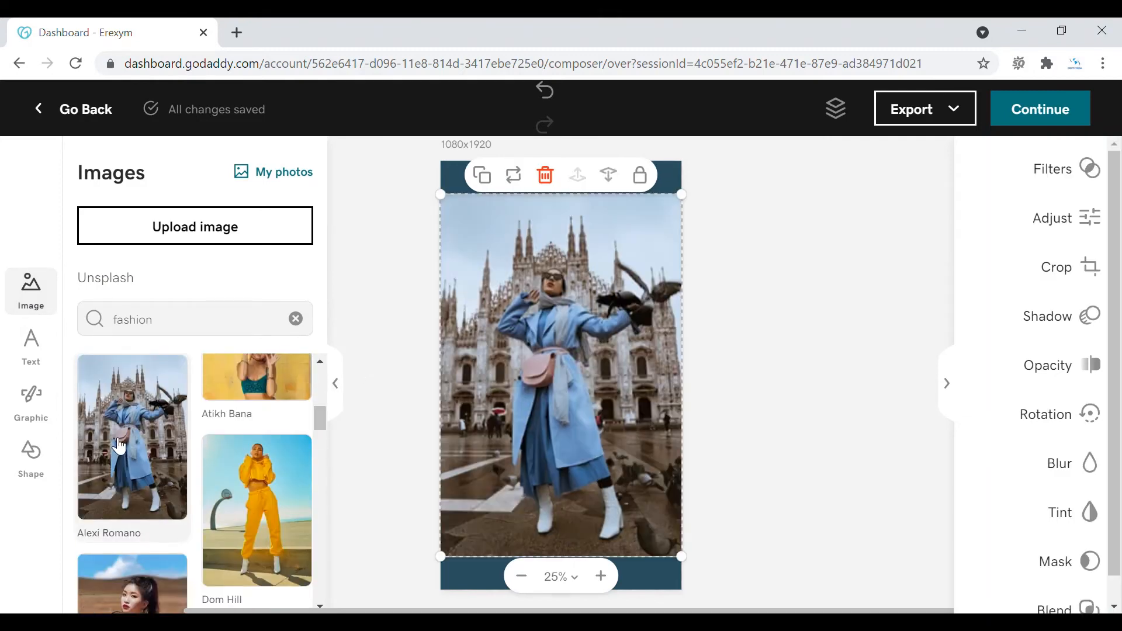
{"action": "left_click_drag", "start_coordinate": [441, 194], "coordinate": [486, 333]}
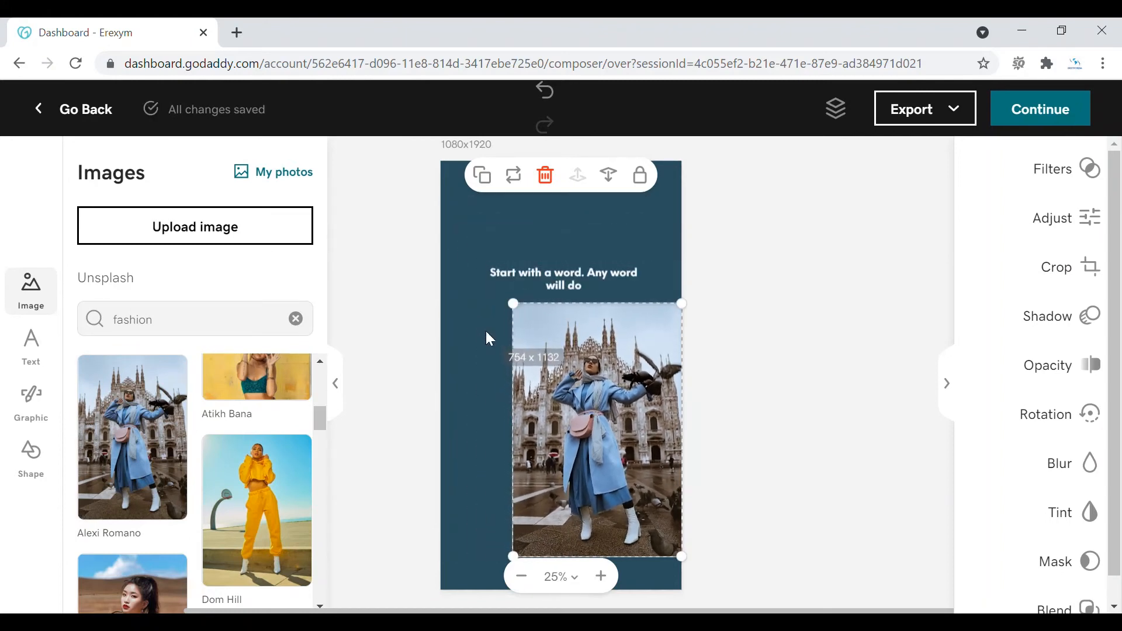
{"action": "left_click_drag", "start_coordinate": [615, 389], "coordinate": [578, 395]}
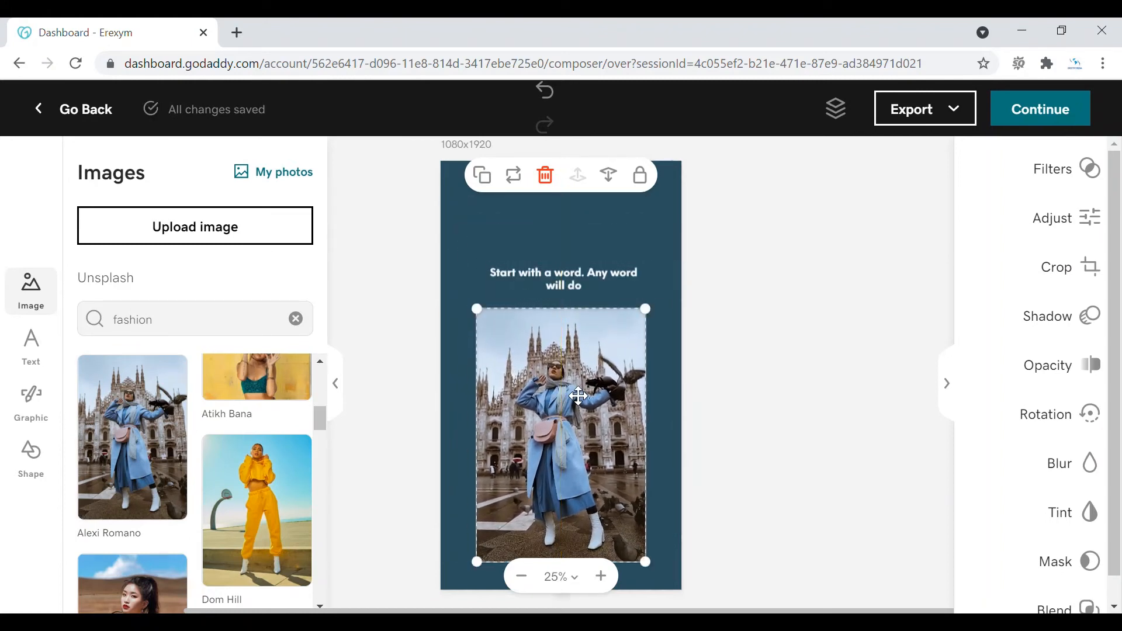
{"action": "mouse_move", "coordinate": [648, 429]}
{"action": "left_mouse_down"}
{"action": "mouse_move", "coordinate": [671, 429]}
{"action": "mouse_move", "coordinate": [645, 430]}
{"action": "left_mouse_up"}
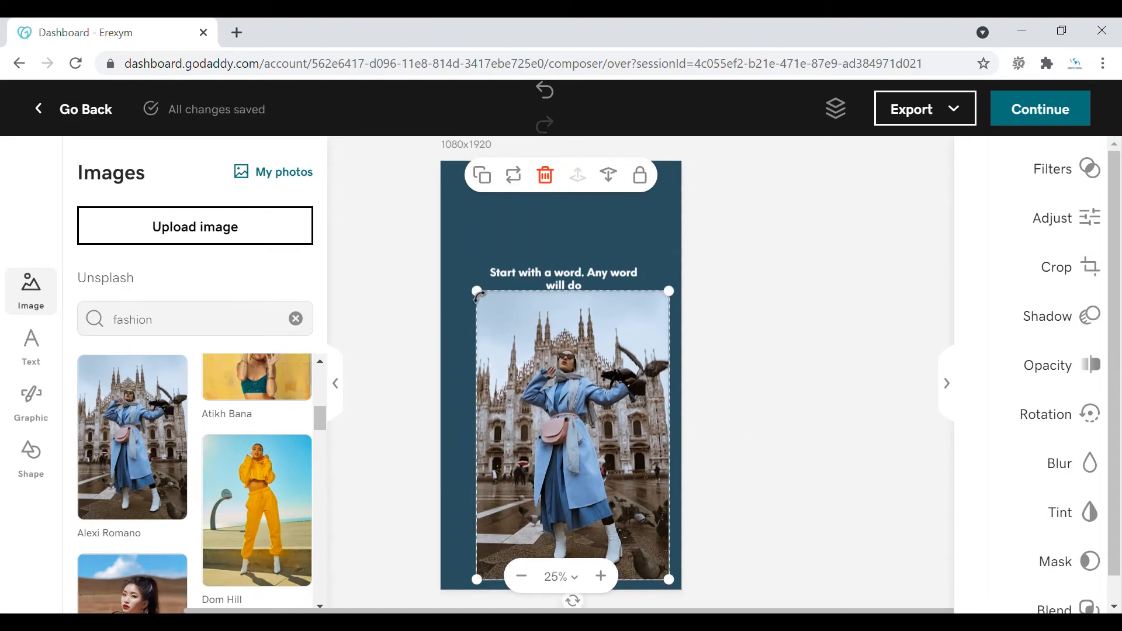
{"action": "left_click_drag", "start_coordinate": [487, 300], "coordinate": [491, 318]}
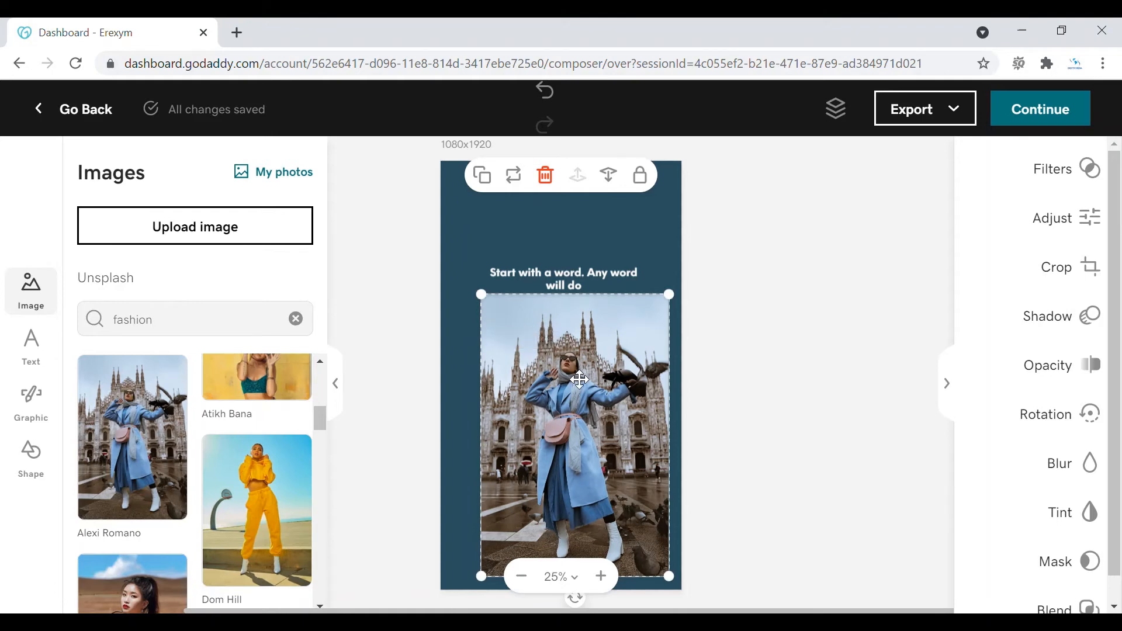
{"action": "left_click_drag", "start_coordinate": [579, 383], "coordinate": [566, 392]}
Step: Move the text up slightly to clear the photo and replace its placeholder wording with "Fashion Style"
{"action": "left_click", "coordinate": [570, 294]}
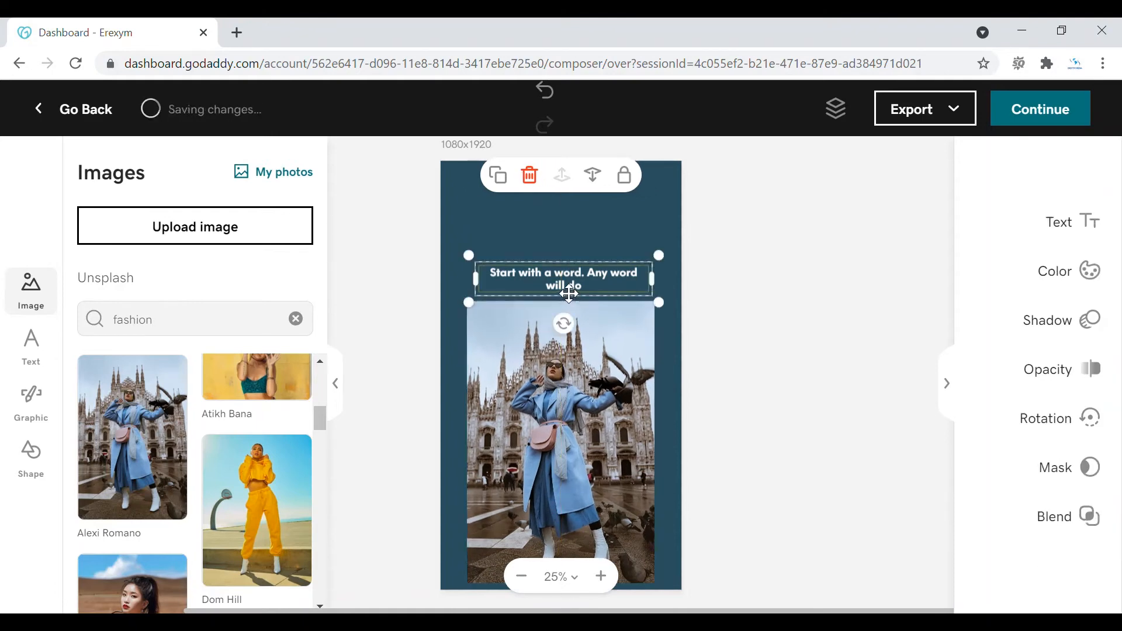
{"action": "left_click_drag", "start_coordinate": [570, 294], "coordinate": [567, 276]}
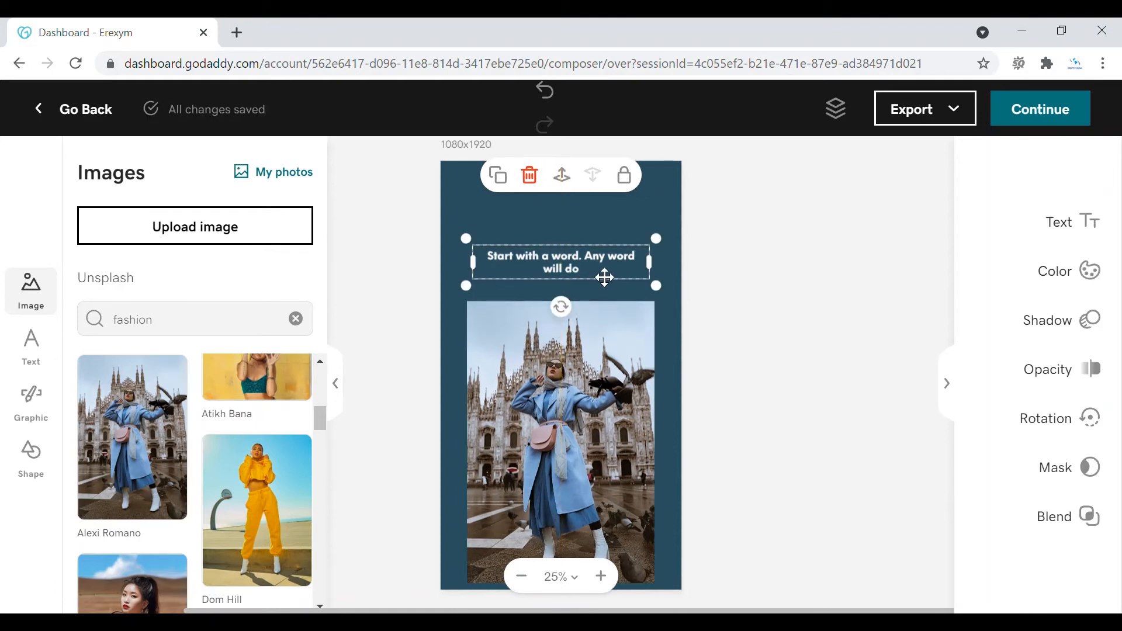
{"action": "left_click", "coordinate": [604, 276]}
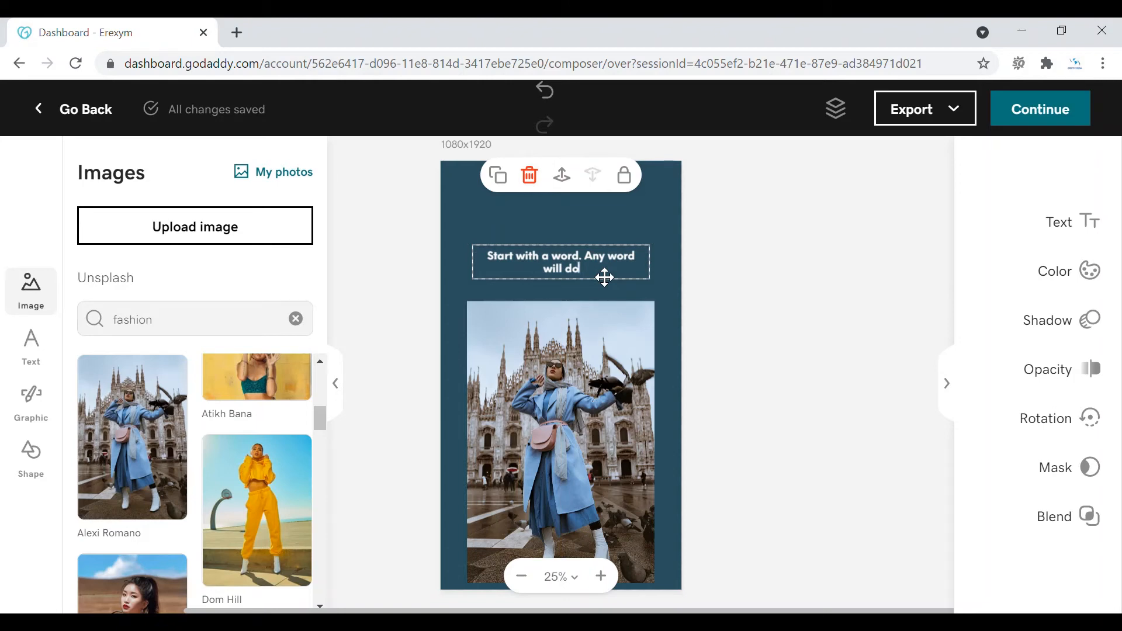
{"action": "key", "text": "BackSpace"}
{"action": "key", "text": "BackSpace"}
{"action": "key", "text": "BackSpace"}
{"action": "key", "text": "BackSpace"}
{"action": "key", "text": "BackSpace"}
{"action": "key", "text": "BackSpace"}
{"action": "key", "text": "BackSpace"}
{"action": "key", "text": "BackSpace"}
{"action": "key", "text": "BackSpace"}
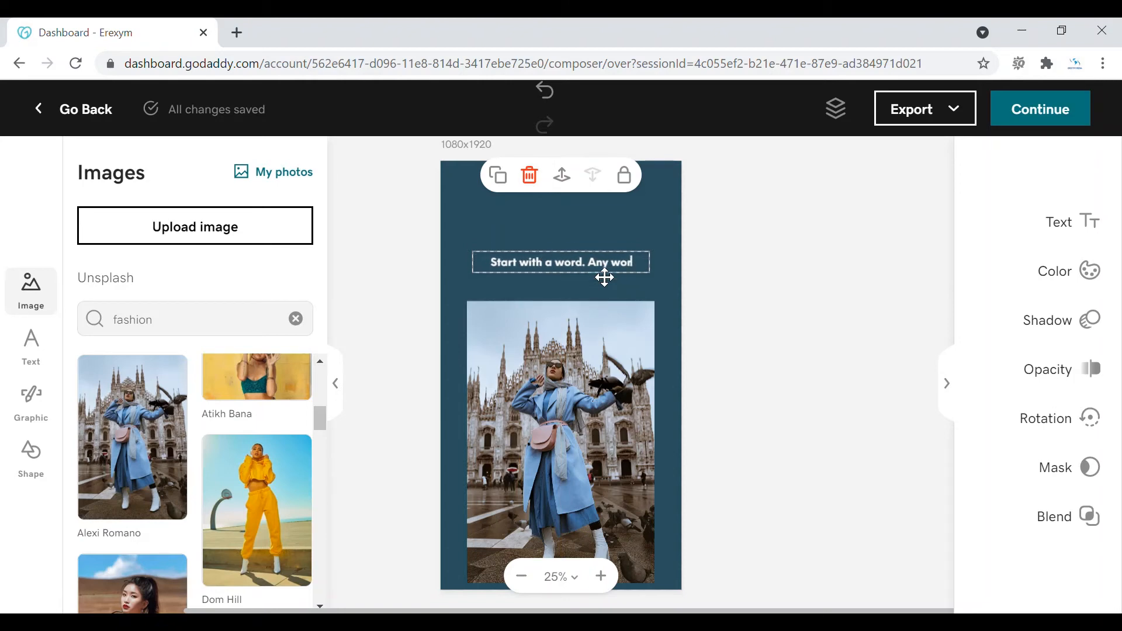
{"action": "key", "text": "BackSpace"}
{"action": "key", "text": "BackSpace"}
{"action": "key", "text": "BackSpace"}
{"action": "key", "text": "BackSpace"}
{"action": "key", "text": "BackSpace"}
{"action": "key", "text": "BackSpace"}
{"action": "key", "text": "BackSpace"}
{"action": "key", "text": "BackSpace"}
{"action": "key", "text": "BackSpace"}
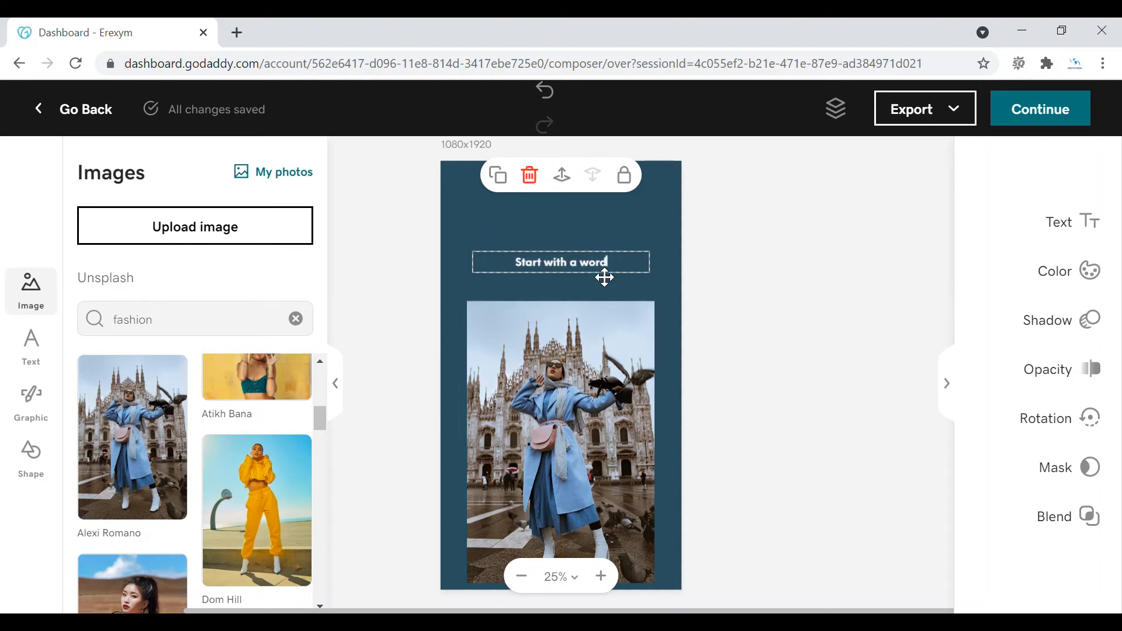
{"action": "key", "text": "BackSpace"}
{"action": "key", "text": "BackSpace"}
{"action": "key", "text": "BackSpace"}
{"action": "key", "text": "BackSpace"}
{"action": "key", "text": "BackSpace"}
{"action": "key", "text": "BackSpace"}
{"action": "key", "text": "BackSpace"}
{"action": "key", "text": "BackSpace"}
{"action": "key", "text": "BackSpace"}
{"action": "key", "text": "BackSpace"}
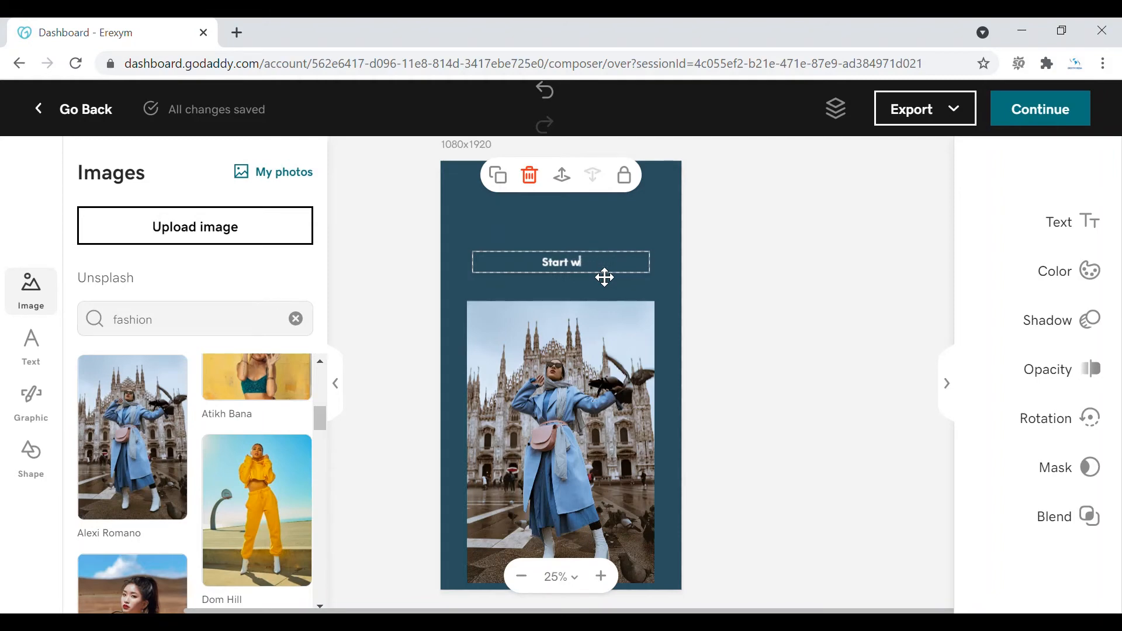
{"action": "key", "text": "BackSpace"}
{"action": "key", "text": "BackSpace"}
{"action": "key", "text": "BackSpace"}
{"action": "key", "text": "BackSpace"}
{"action": "key", "text": "BackSpace"}
{"action": "type", "text": "Fashion Style"}
{"action": "left_click", "coordinate": [753, 303]}
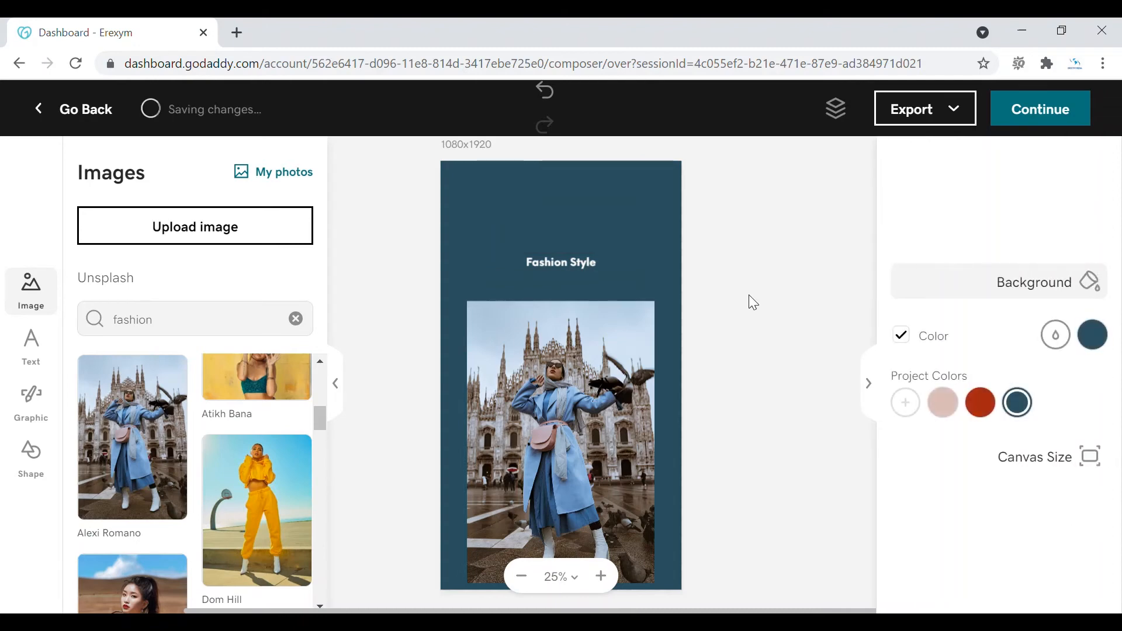
{"action": "left_click", "coordinate": [33, 461]}
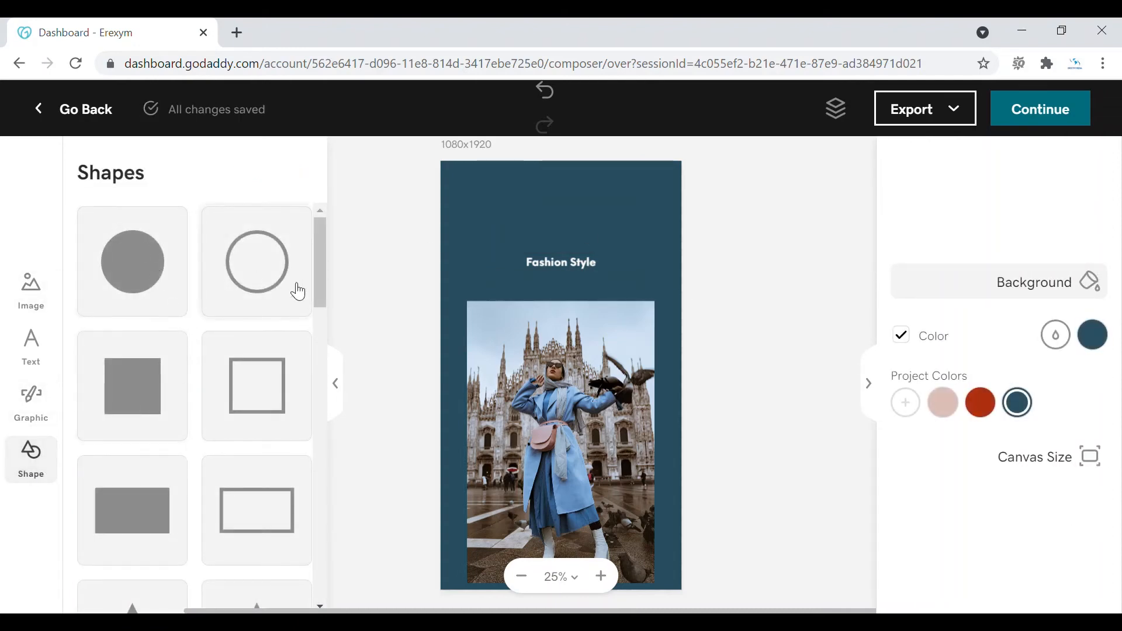
{"action": "left_click_drag", "start_coordinate": [318, 255], "coordinate": [319, 213]}
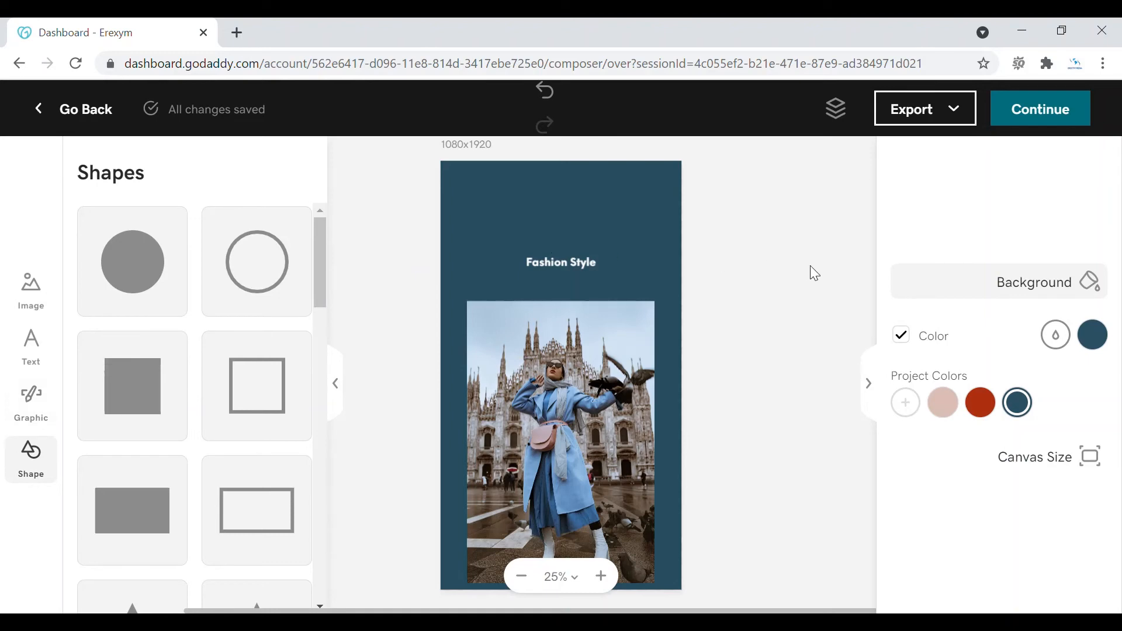
Step: Add the black rose outline from the Coloring in Book graphics, scale it down and place it beside the upper left of "Fashion Style"
{"action": "left_click", "coordinate": [47, 404]}
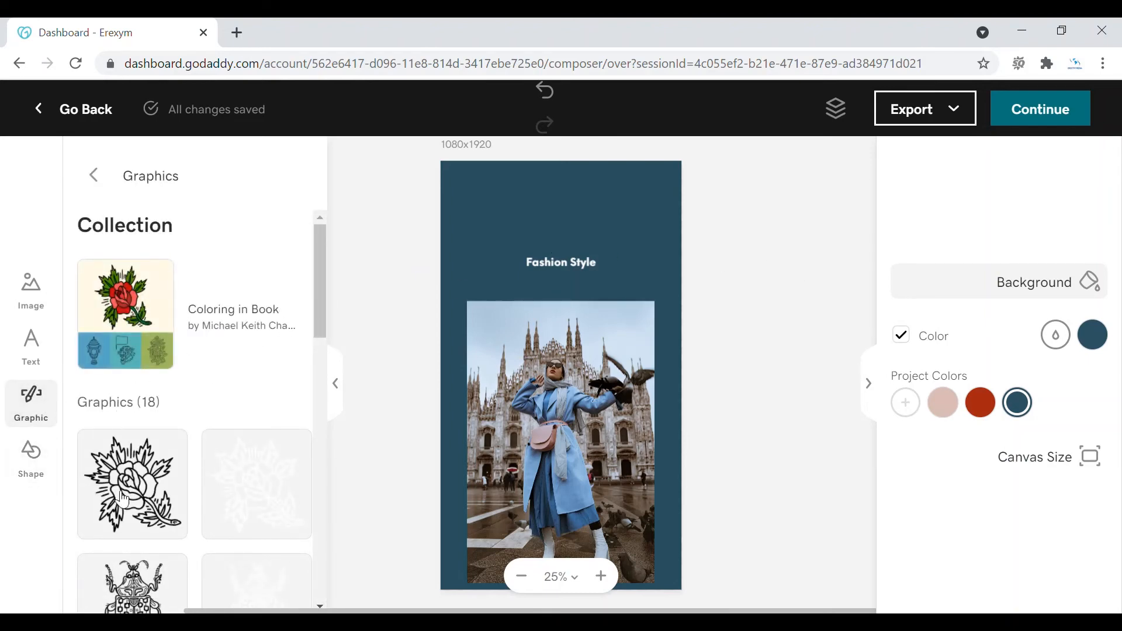
{"action": "left_click", "coordinate": [143, 510]}
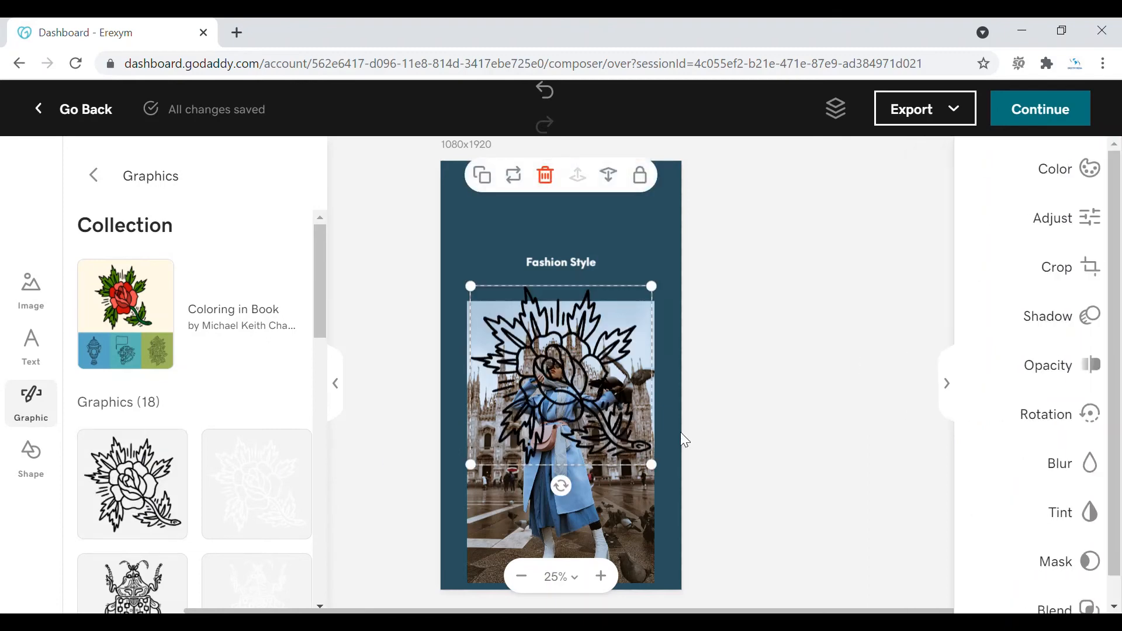
{"action": "left_click_drag", "start_coordinate": [653, 468], "coordinate": [494, 243]}
{"action": "left_click", "coordinate": [855, 254]}
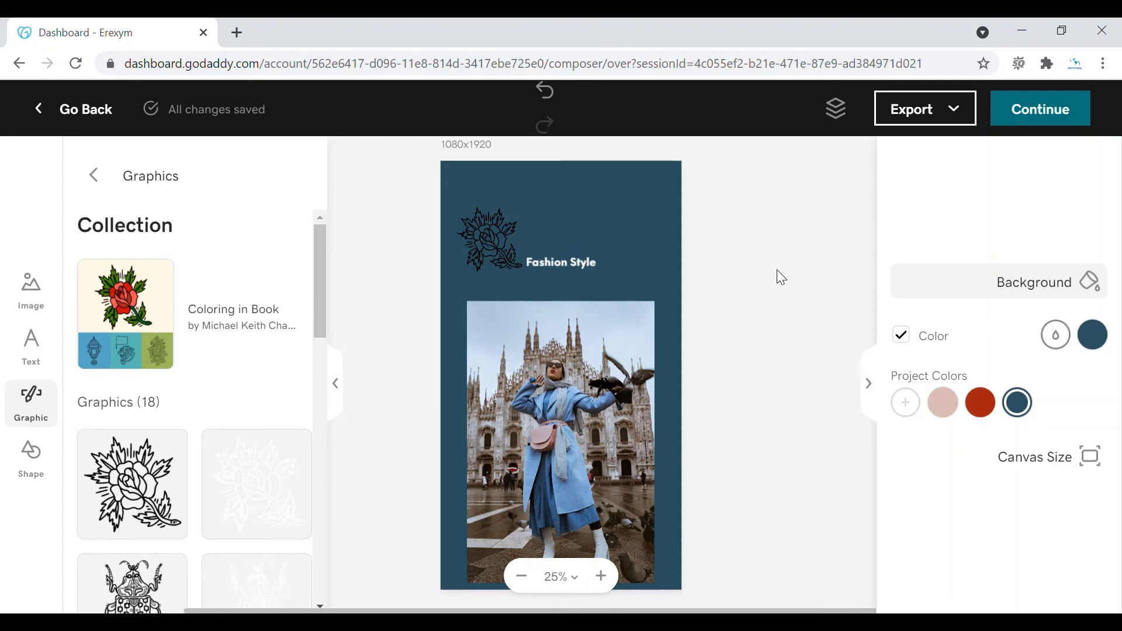
Step: Carry the finished design into a new social post and enter "Fashion Style" as its caption
{"action": "left_click", "coordinate": [1039, 105]}
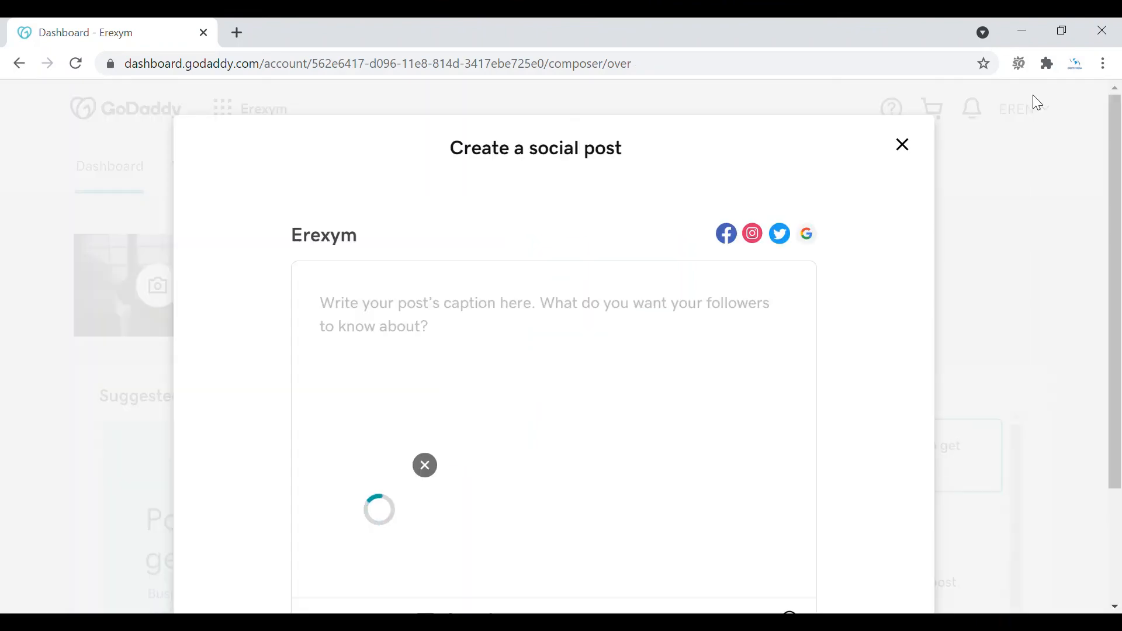
{"action": "left_click_drag", "start_coordinate": [1118, 279], "coordinate": [1114, 381]}
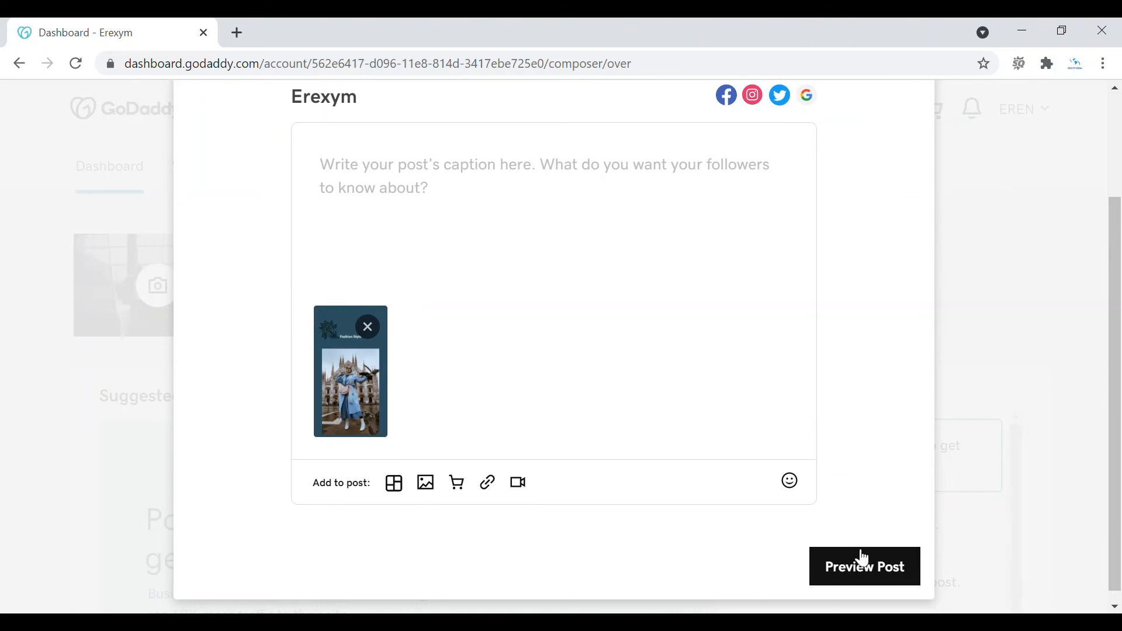
{"action": "left_click", "coordinate": [350, 180]}
{"action": "type", "text": "Fa"}
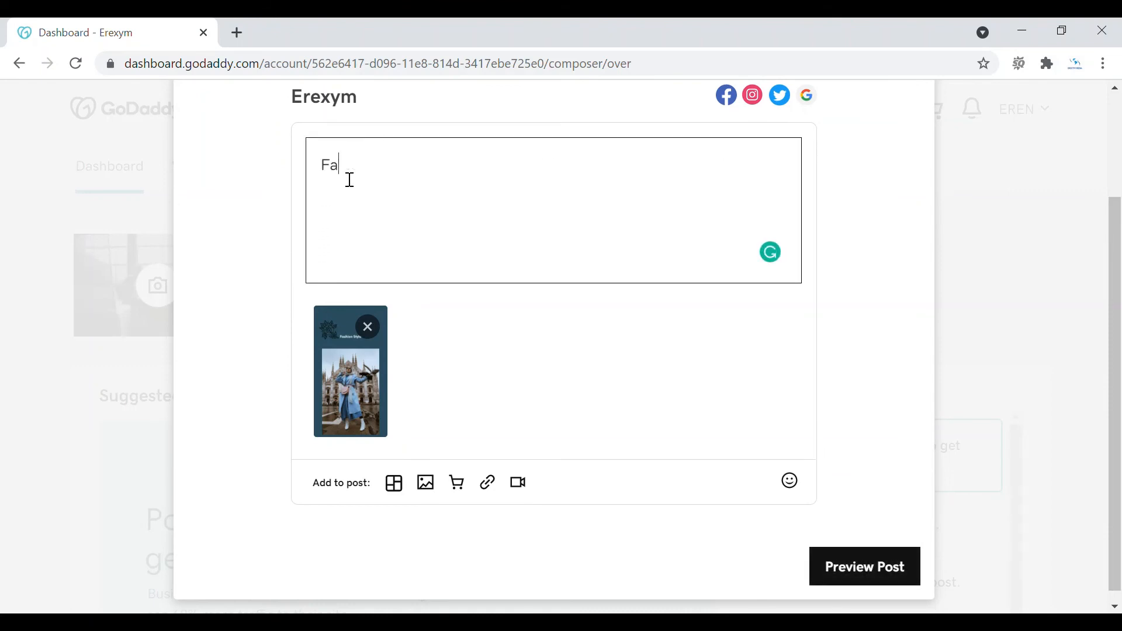
{"action": "type", "text": "shion Style"}
Step: Preview the captioned post and review the social accounts it can be published to
{"action": "left_click", "coordinate": [904, 570]}
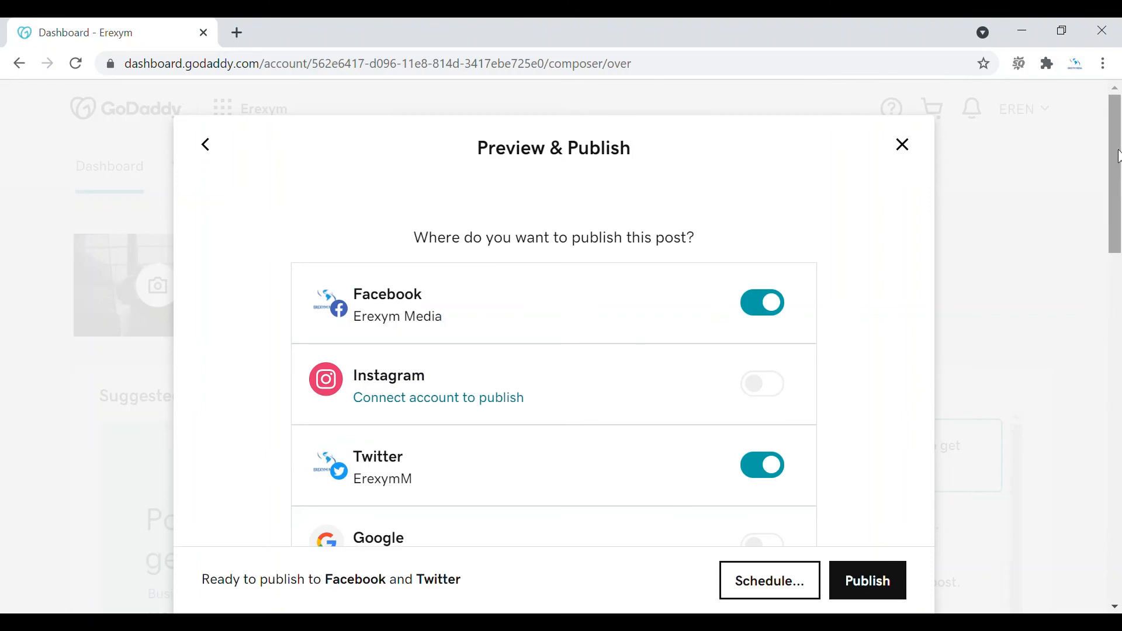
{"action": "left_click_drag", "start_coordinate": [1118, 157], "coordinate": [1119, 180]}
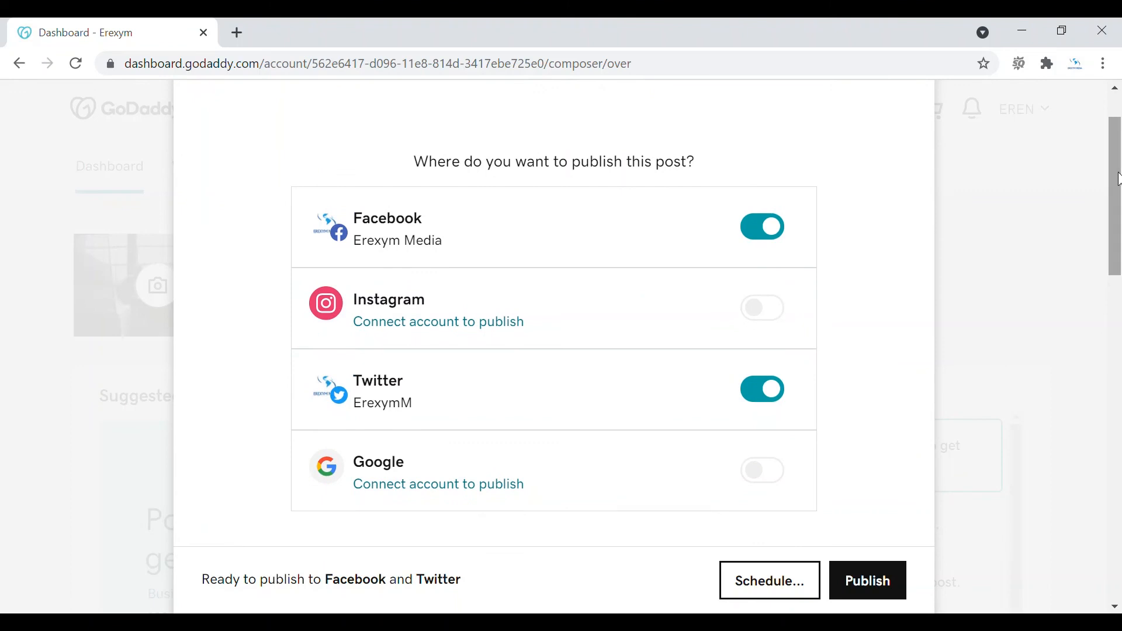